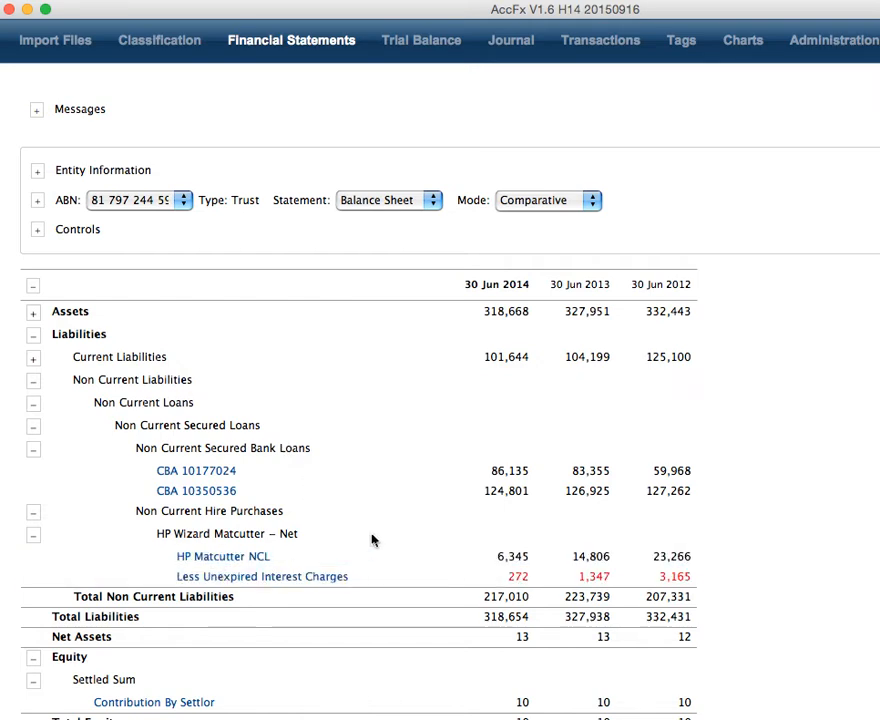
Turn on the display of full names for the balance sheet's line items
{"action": "left_click", "coordinate": [180, 562]}
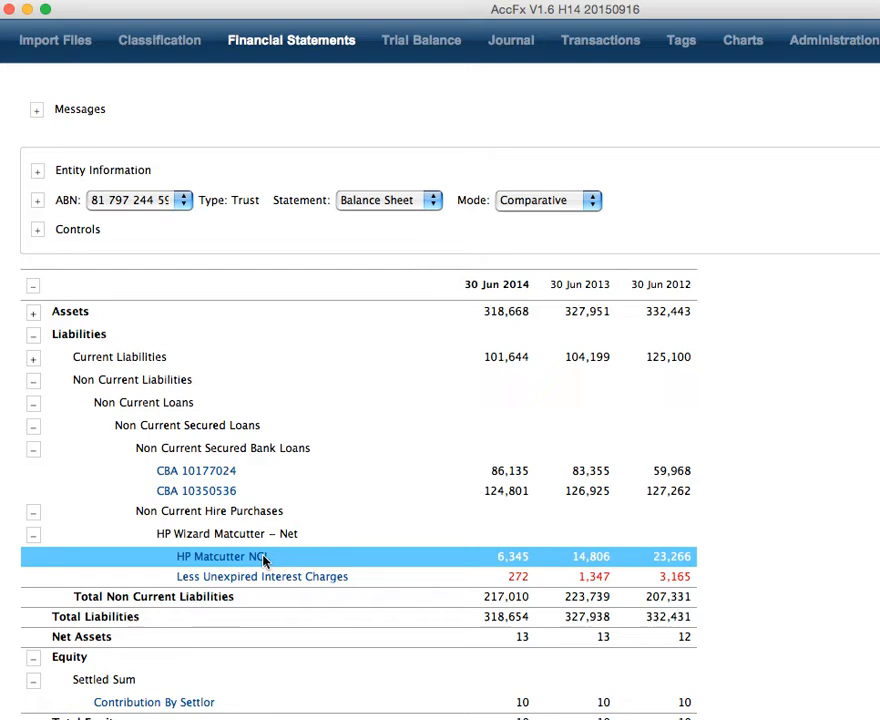
{"action": "left_click", "coordinate": [36, 230]}
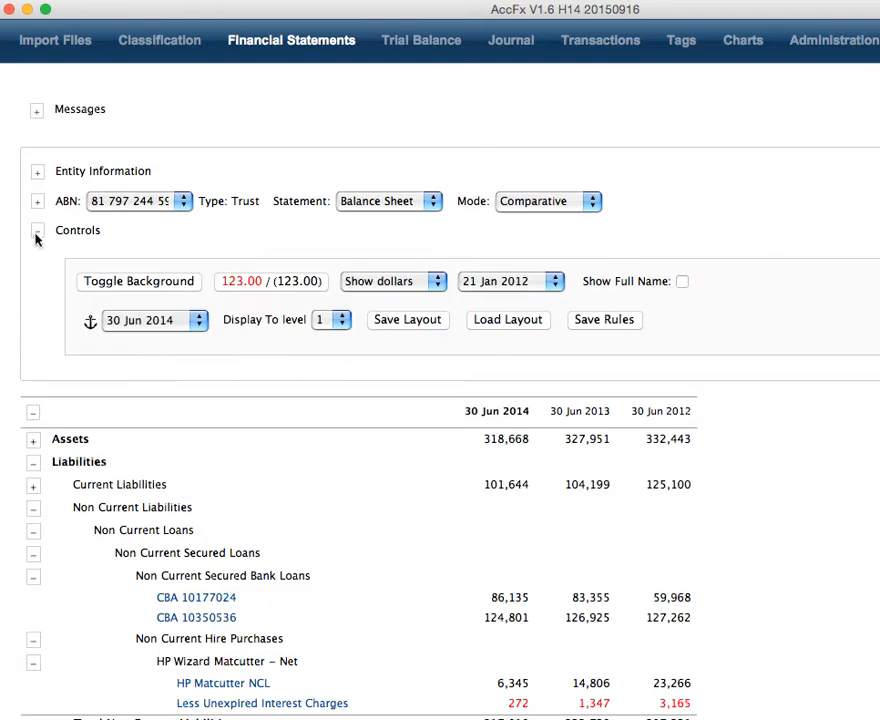
{"action": "left_click", "coordinate": [682, 282]}
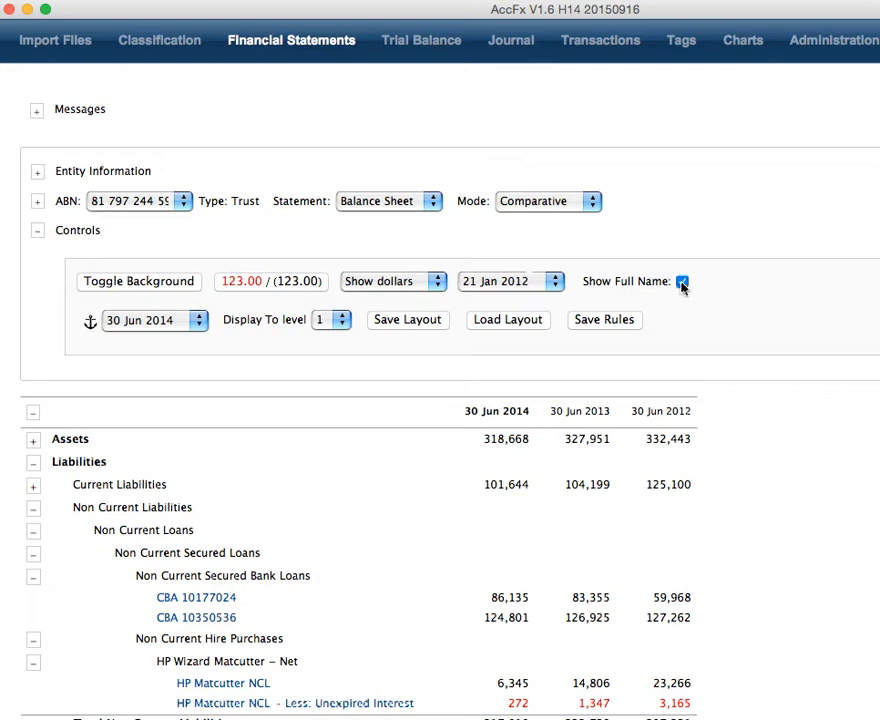
{"action": "left_click", "coordinate": [38, 231]}
Examine the HP Matcutter NCL item and its unexpired interest item under Non Current Hire Purchases
{"action": "left_click", "coordinate": [254, 560]}
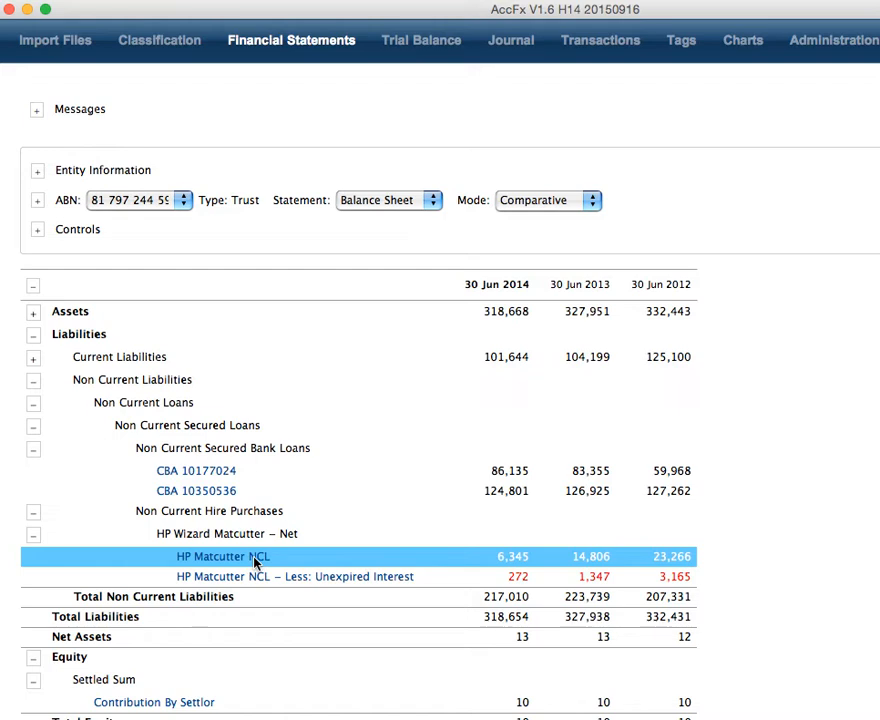
{"action": "left_click", "coordinate": [249, 578]}
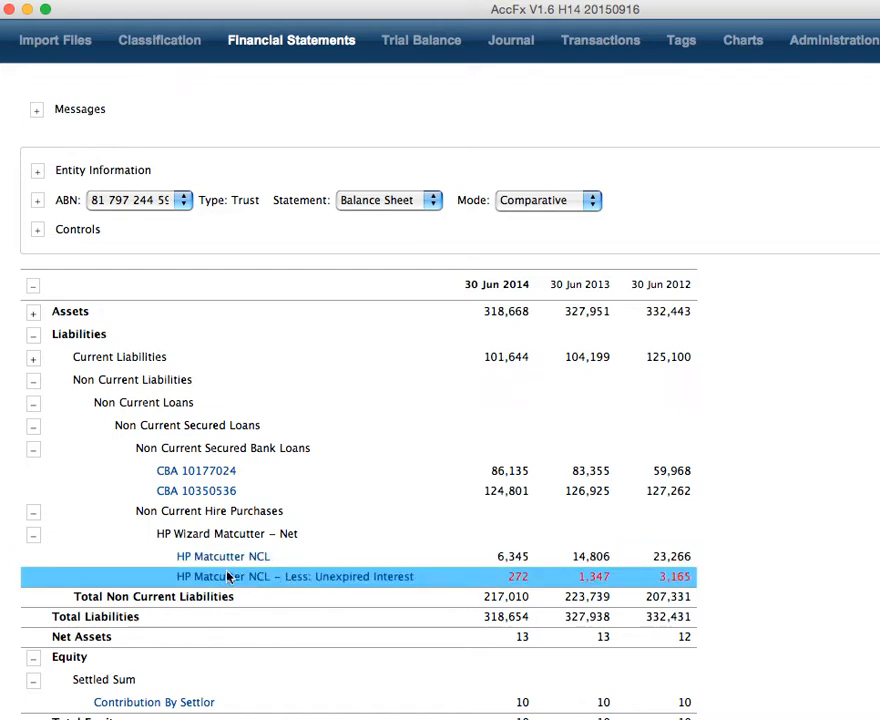
{"action": "left_click", "coordinate": [224, 577]}
{"action": "left_click", "coordinate": [220, 567]}
{"action": "left_click", "coordinate": [221, 568]}
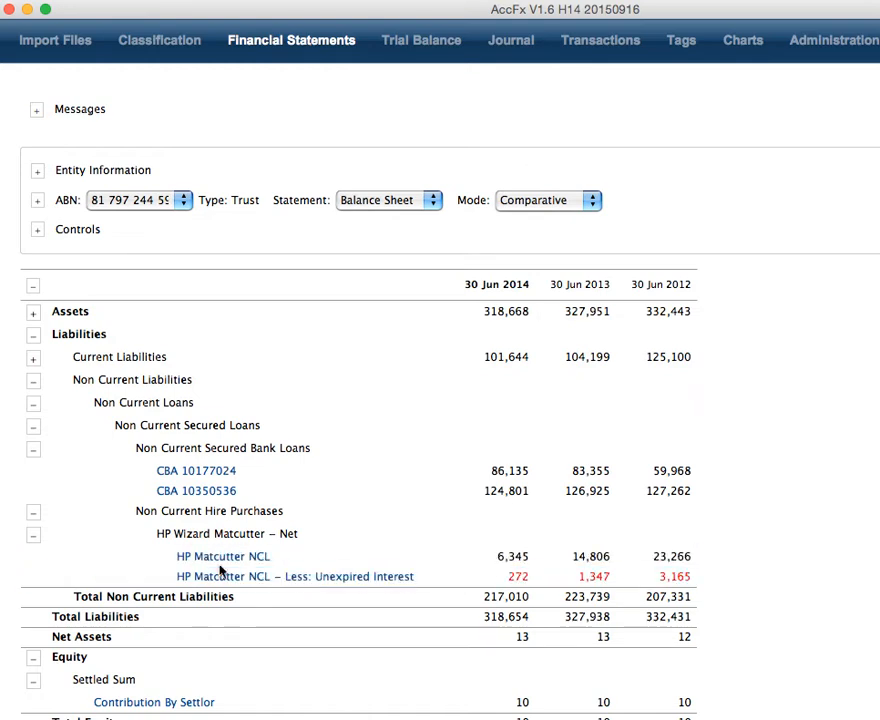
{"action": "left_click", "coordinate": [220, 566]}
{"action": "left_click", "coordinate": [222, 578]}
{"action": "left_click", "coordinate": [221, 566]}
{"action": "left_click", "coordinate": [221, 568]}
{"action": "left_click", "coordinate": [224, 580]}
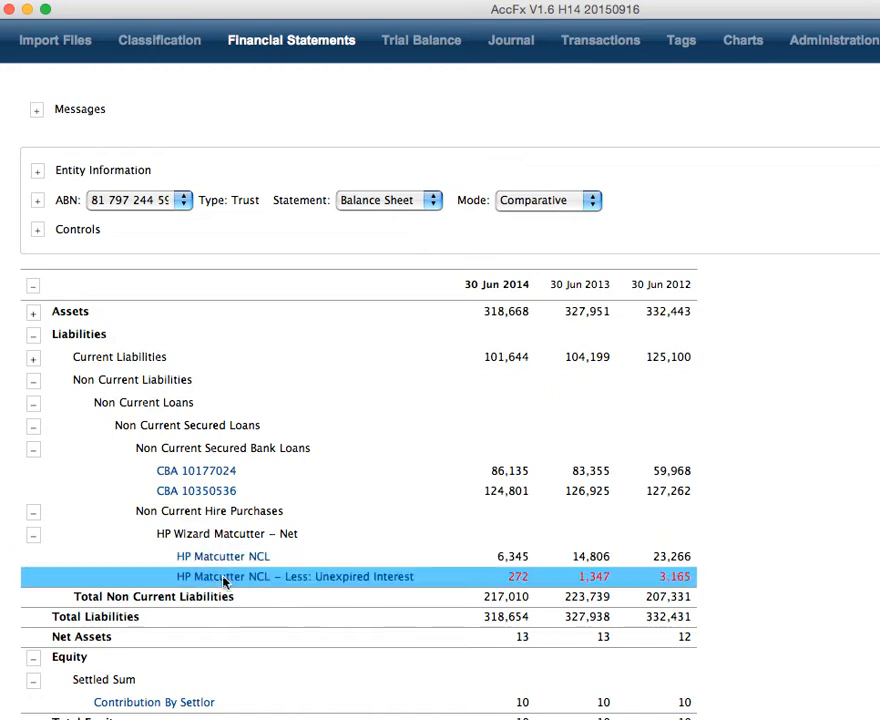
{"action": "left_click", "coordinate": [228, 580]}
{"action": "left_click", "coordinate": [218, 566]}
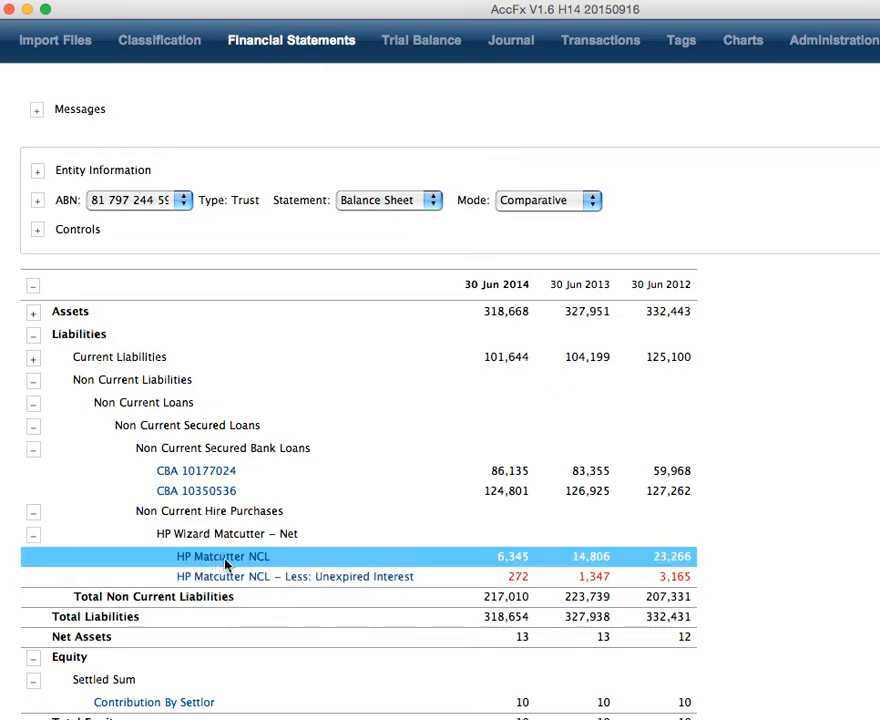
{"action": "left_click", "coordinate": [237, 562]}
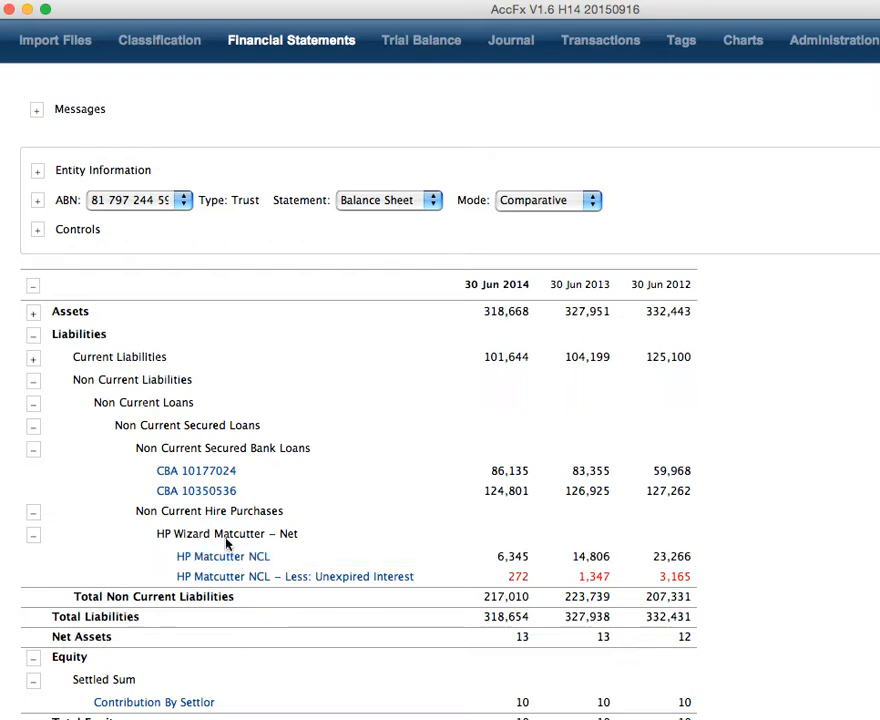
{"action": "left_click", "coordinate": [280, 577]}
{"action": "left_click", "coordinate": [283, 576]}
Undo the hire purchase pairing of HP Matcutter NCL with its Less: Unexpired Interest item and review the balance sheet
{"action": "left_click", "coordinate": [825, 46]}
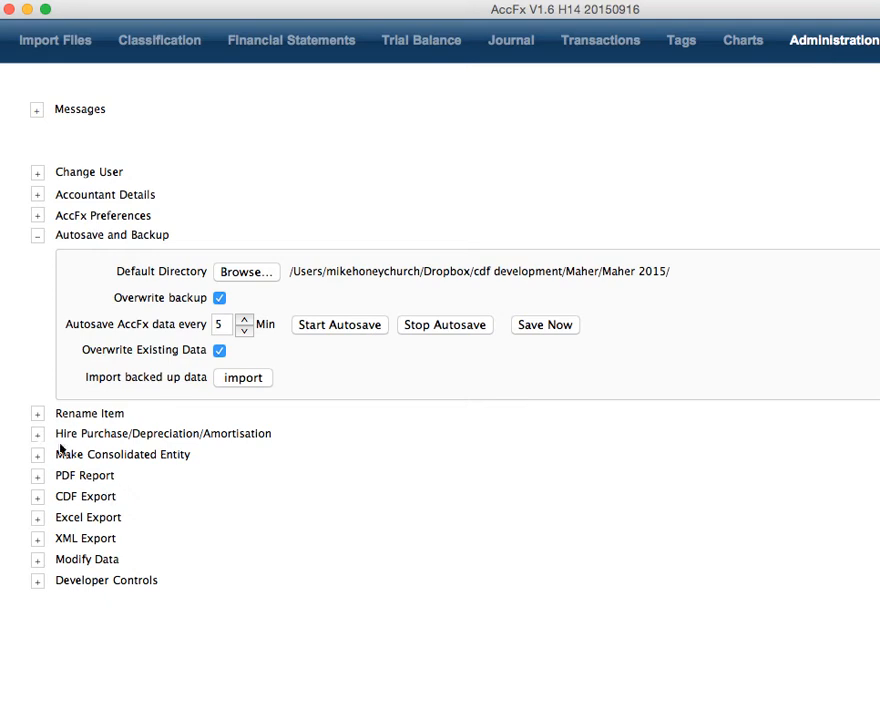
{"action": "left_click", "coordinate": [291, 42]}
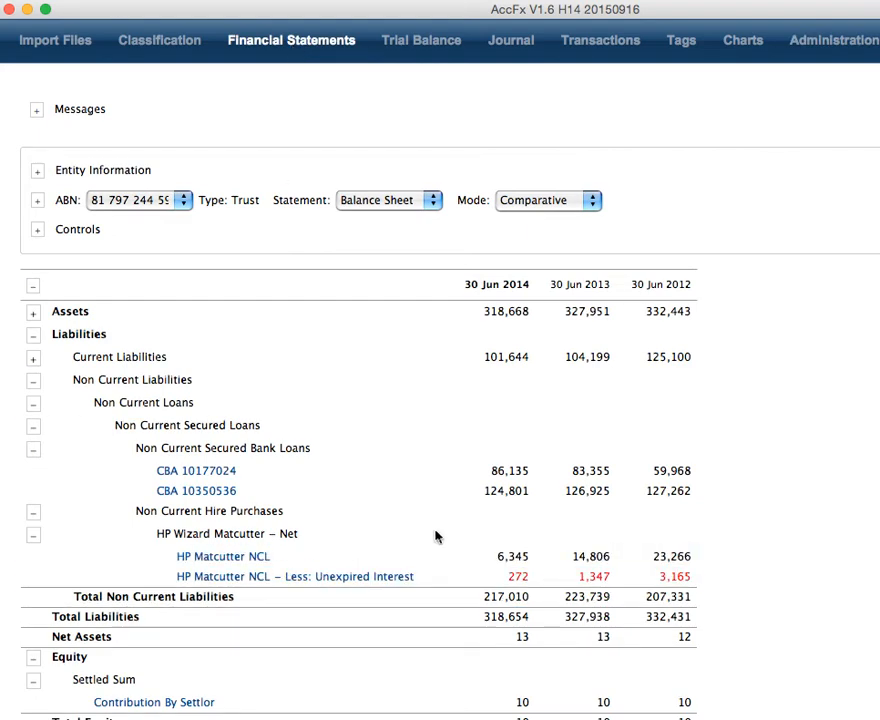
{"action": "left_click", "coordinate": [828, 46]}
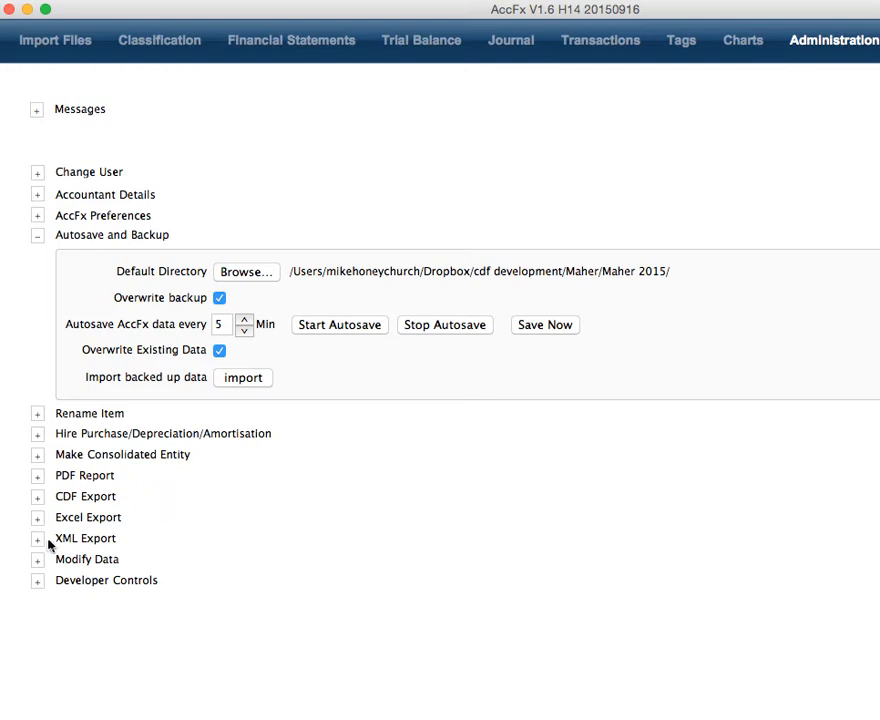
{"action": "left_click", "coordinate": [36, 436]}
{"action": "left_click", "coordinate": [410, 532]}
{"action": "left_click", "coordinate": [614, 454]}
{"action": "left_click", "coordinate": [625, 465]}
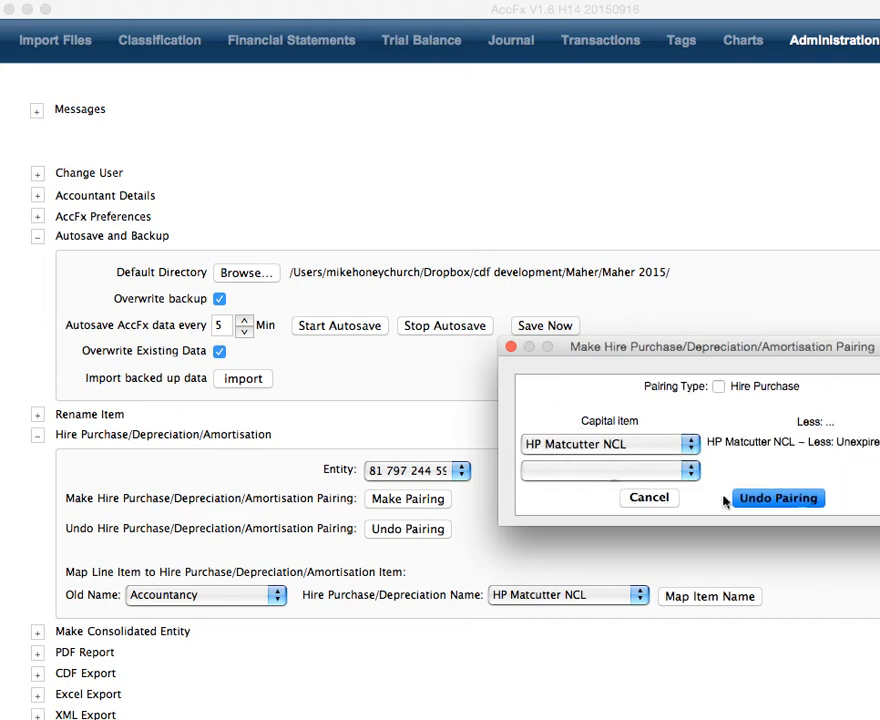
{"action": "left_click", "coordinate": [786, 498]}
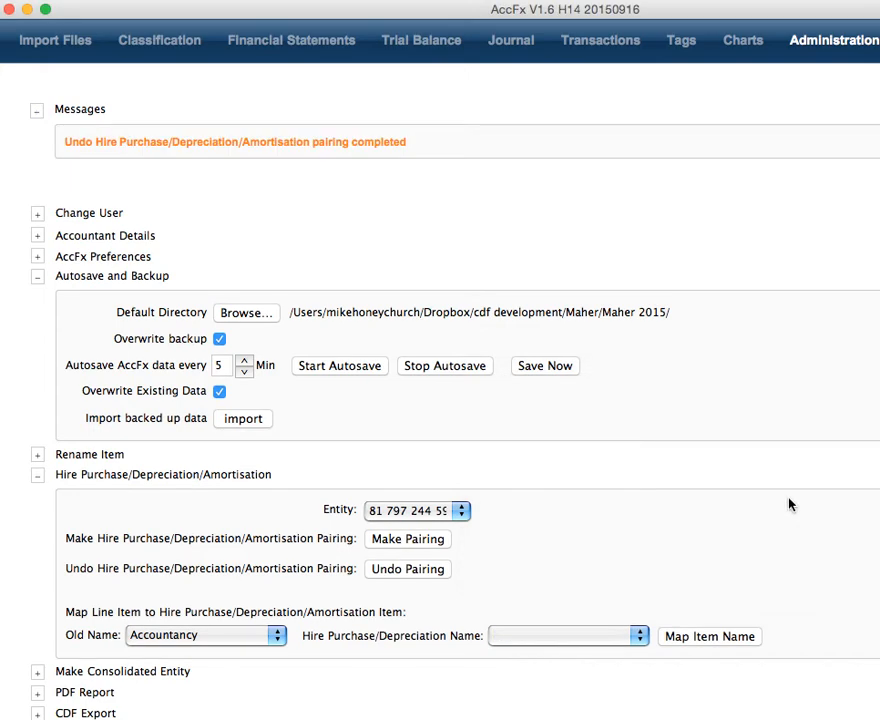
{"action": "left_click", "coordinate": [287, 42]}
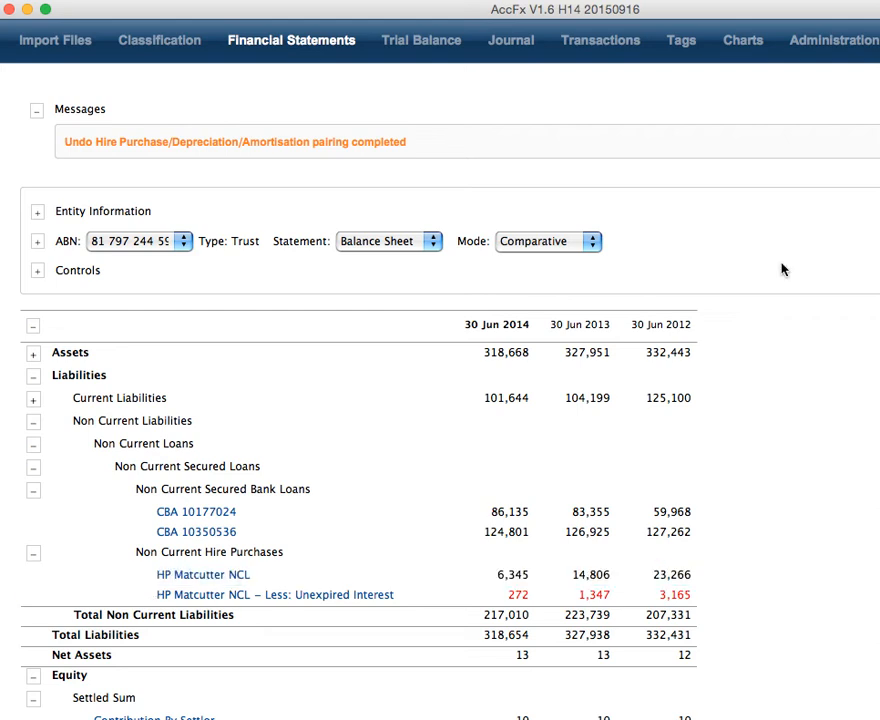
Import the files BS2015.xml and PL2015.xml as the Company/Partnership/Trust file type
{"action": "left_click", "coordinate": [40, 40]}
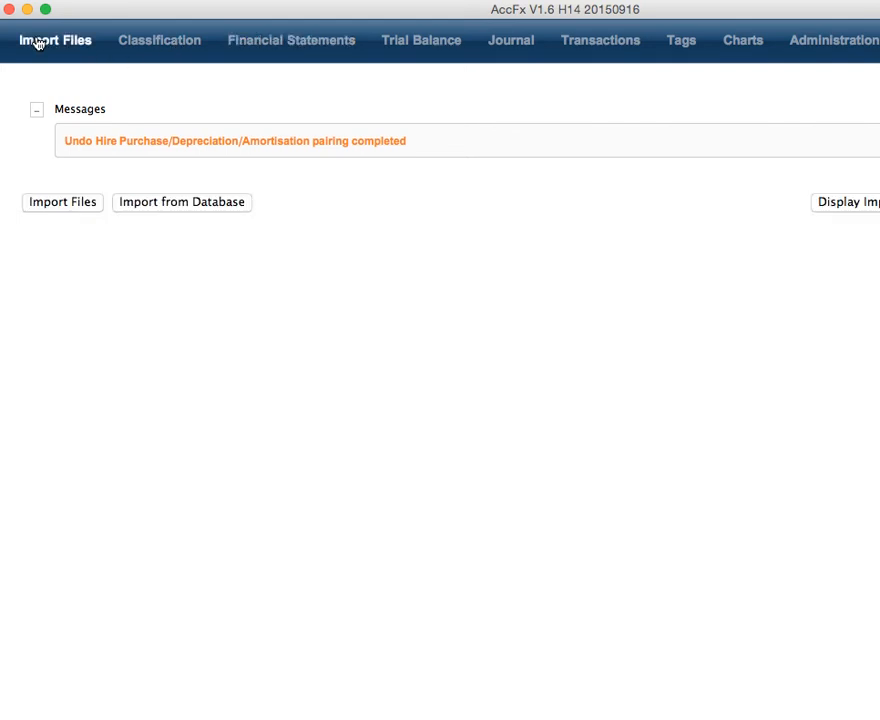
{"action": "left_click", "coordinate": [71, 209]}
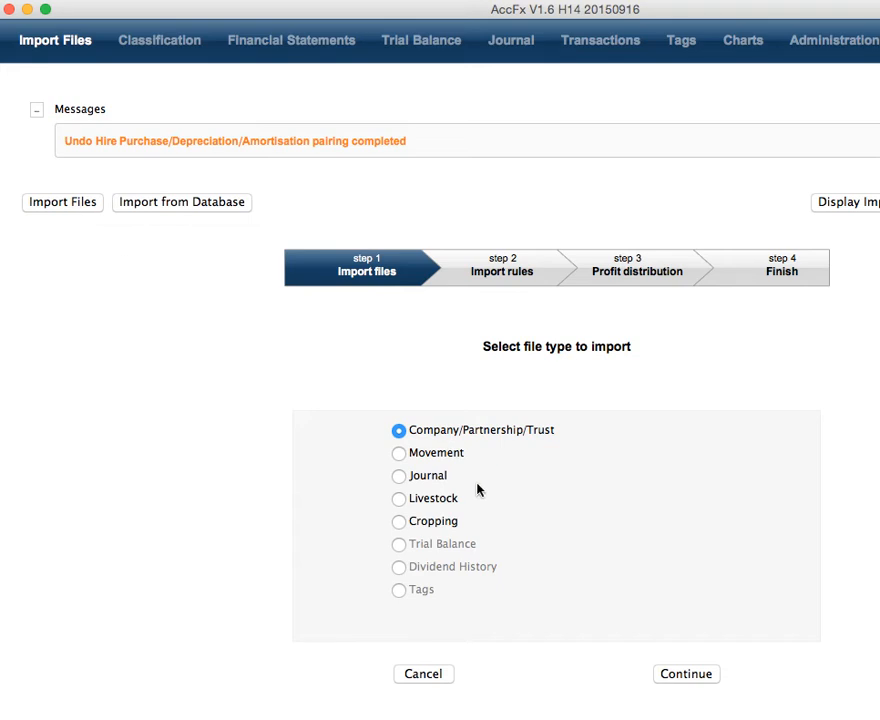
{"action": "left_click", "coordinate": [690, 674]}
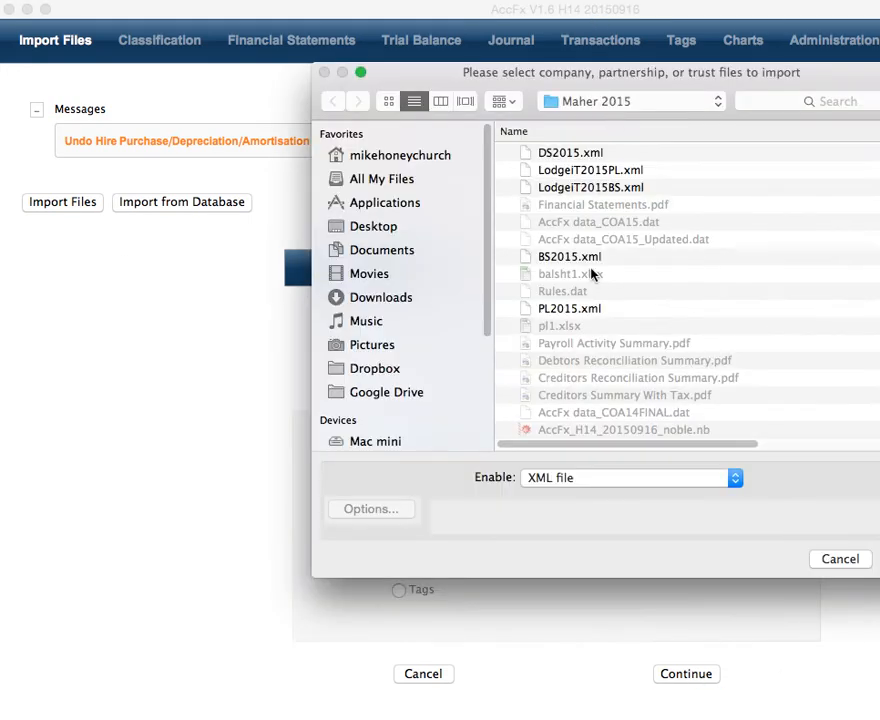
{"action": "left_click", "coordinate": [587, 259]}
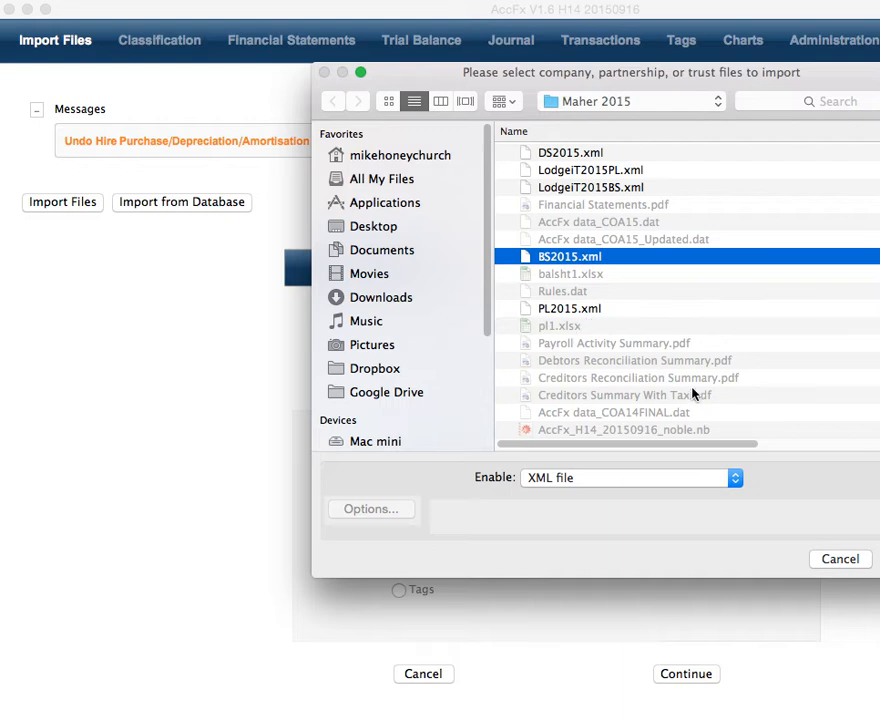
{"action": "left_click", "coordinate": [583, 309], "text": "super"}
{"action": "key", "text": "Return"}
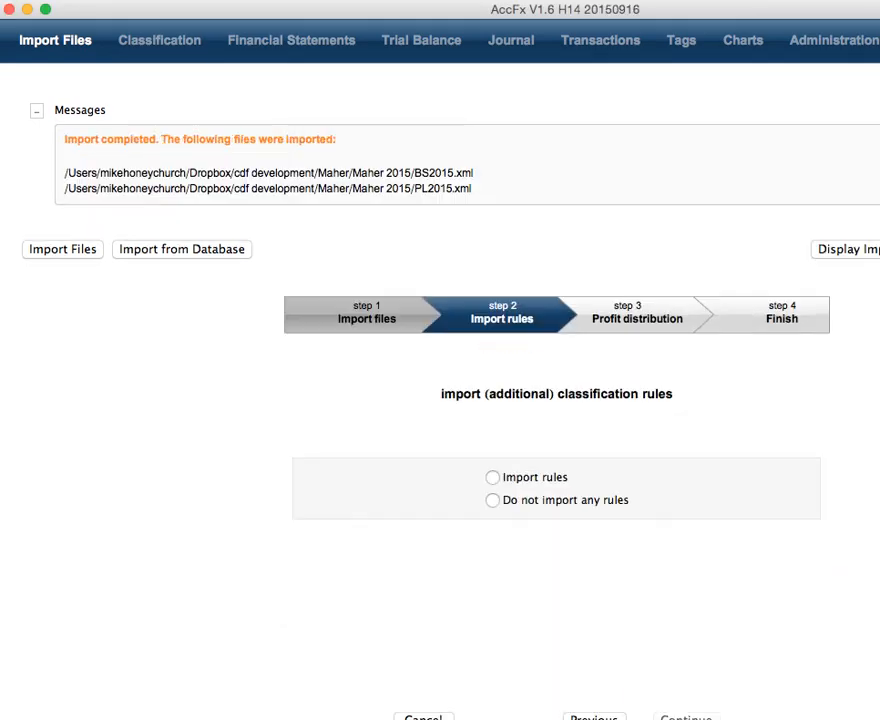
Import the additional classification rules from Rules.dat
{"action": "left_click", "coordinate": [495, 479]}
{"action": "left_click", "coordinate": [688, 716]}
{"action": "double_click", "coordinate": [590, 291]}
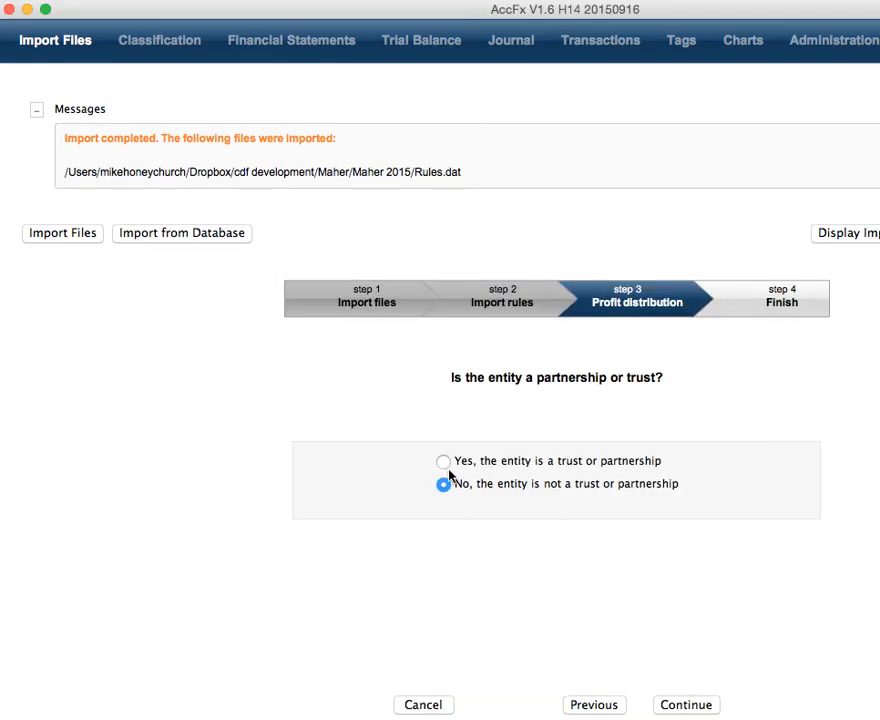
Declare the entity a trust or partnership and import the profit distribution statement DS2015.xml
{"action": "left_click", "coordinate": [444, 462]}
{"action": "left_click", "coordinate": [690, 706]}
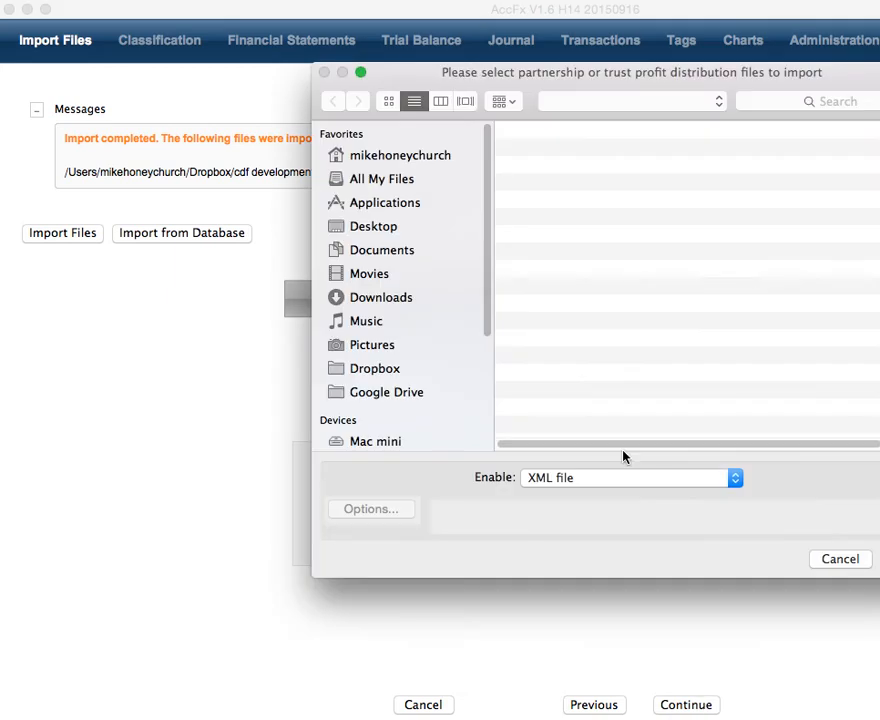
{"action": "double_click", "coordinate": [590, 152]}
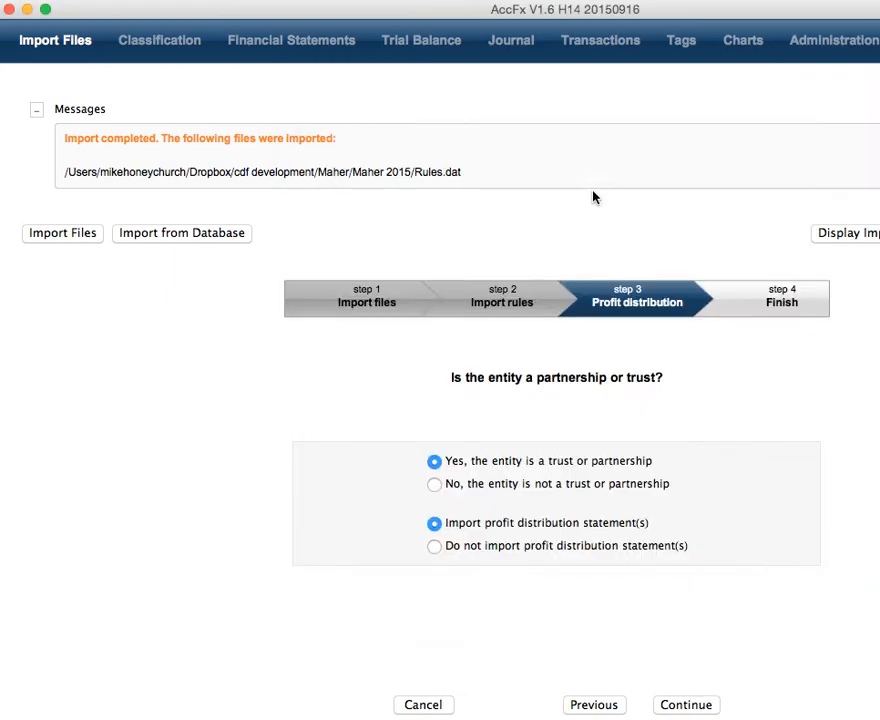
{"action": "left_click", "coordinate": [690, 709]}
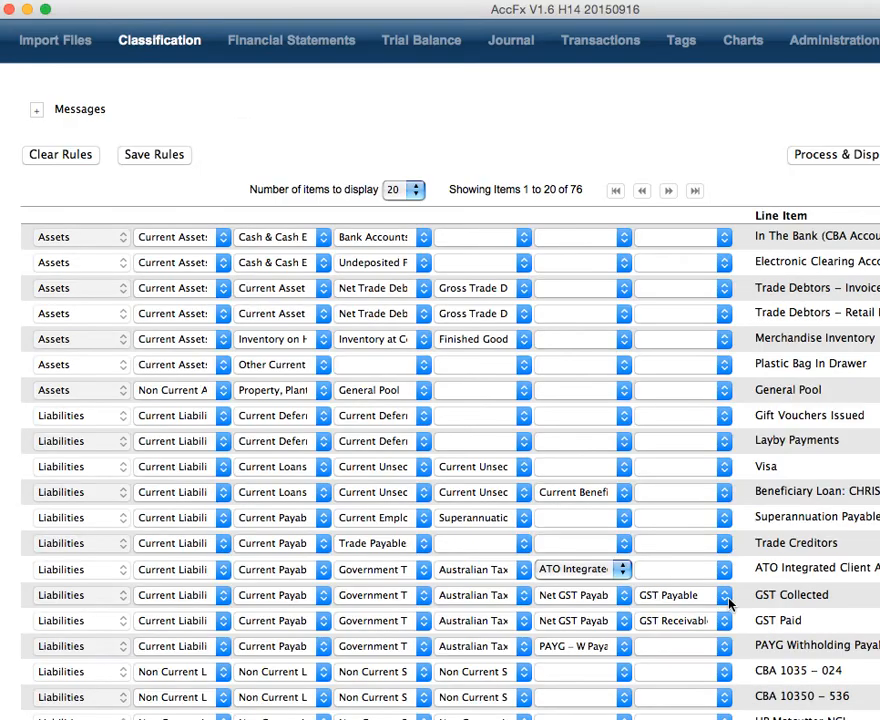
Compare the HP Matcutter capital and unexpired interest items across years under Non Current Hire Purchases in the comparative balance sheet
{"action": "scroll", "coordinate": [728, 580], "scroll_direction": "down", "scroll_amount": 1}
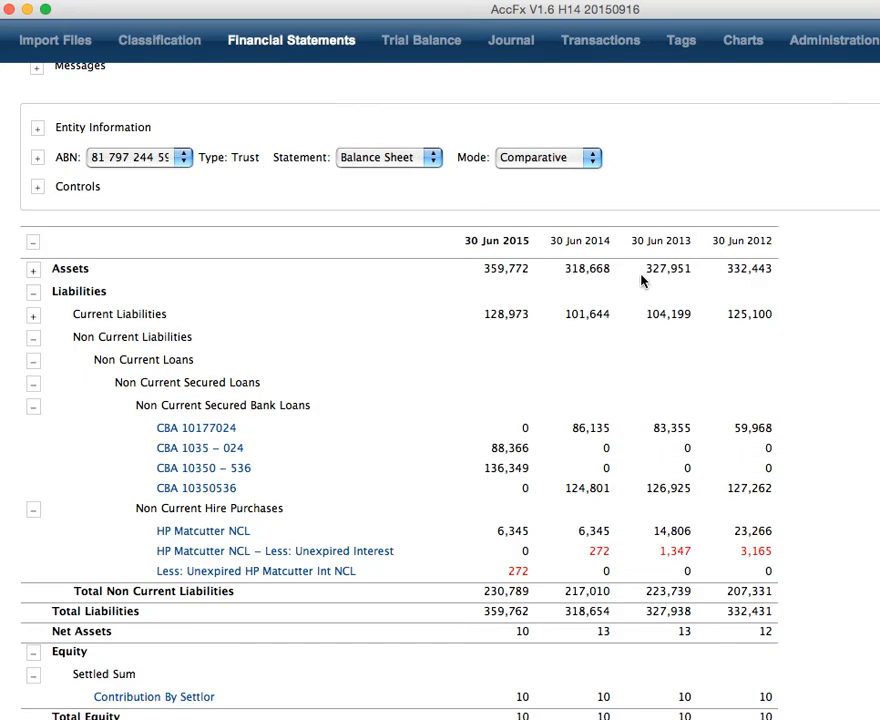
{"action": "scroll", "coordinate": [362, 382], "scroll_direction": "down", "scroll_amount": 2}
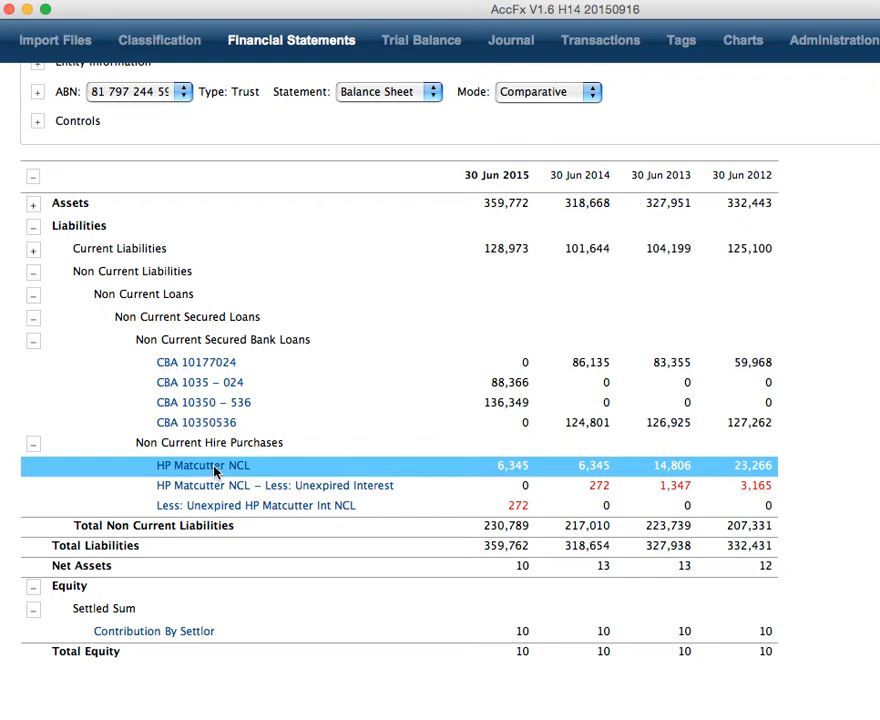
{"action": "left_click", "coordinate": [291, 526]}
{"action": "left_click", "coordinate": [311, 512]}
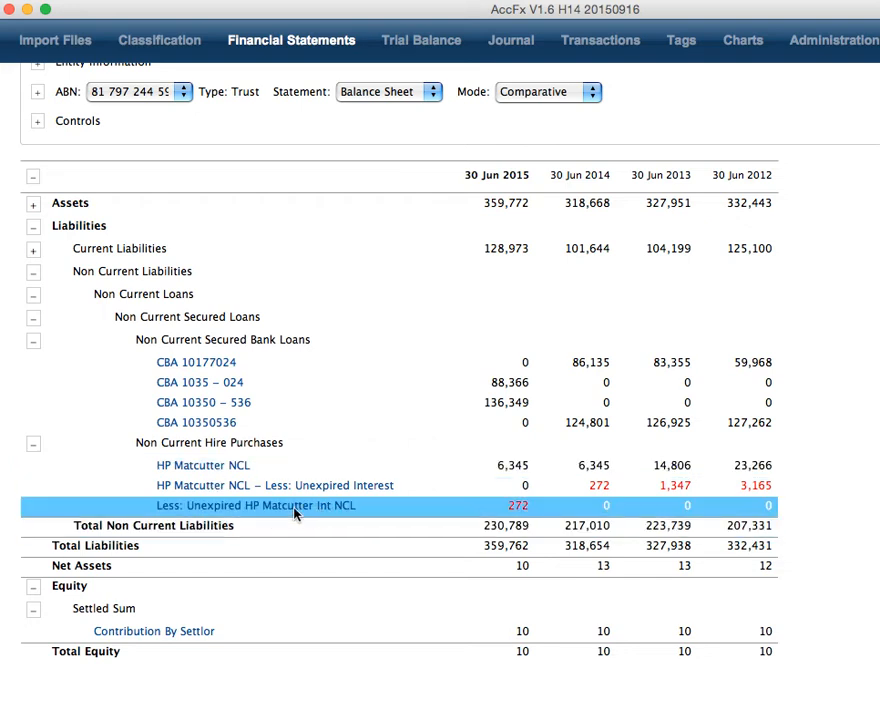
{"action": "left_click", "coordinate": [206, 487]}
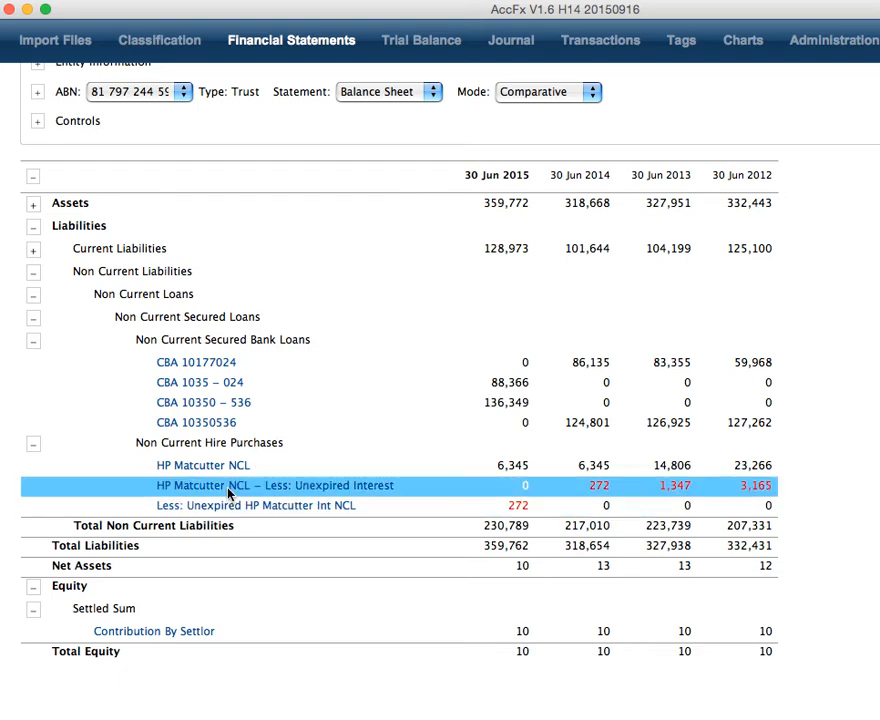
Rename the balance sheet item "Less: Unexpired HP Matcutter Int NCL" to "HP Matcutter NCL – Less: Unexpired Interest" and review the balance sheet
{"action": "left_click", "coordinate": [836, 40]}
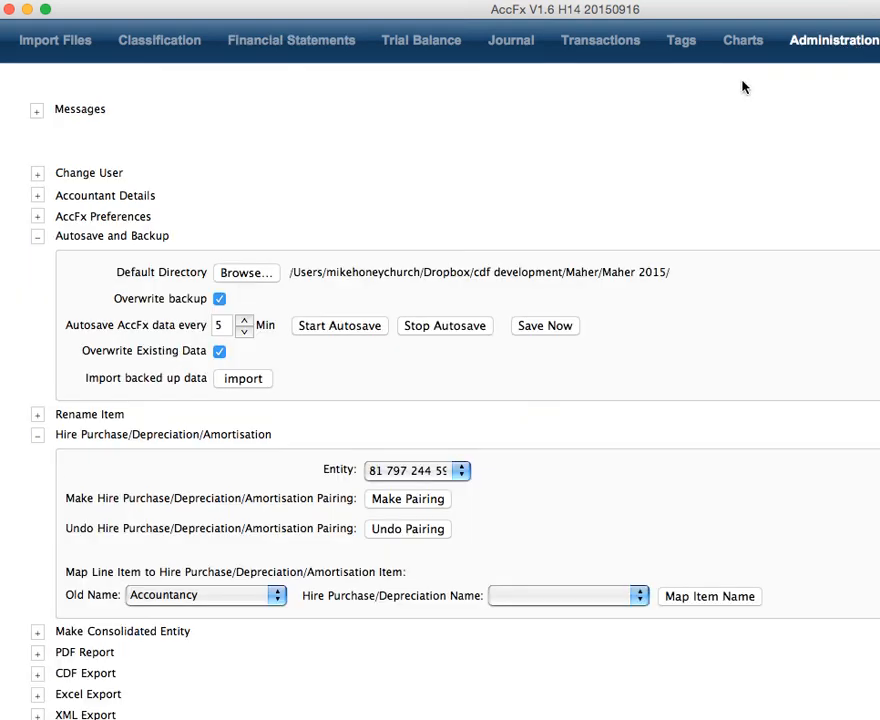
{"action": "left_click", "coordinate": [36, 415]}
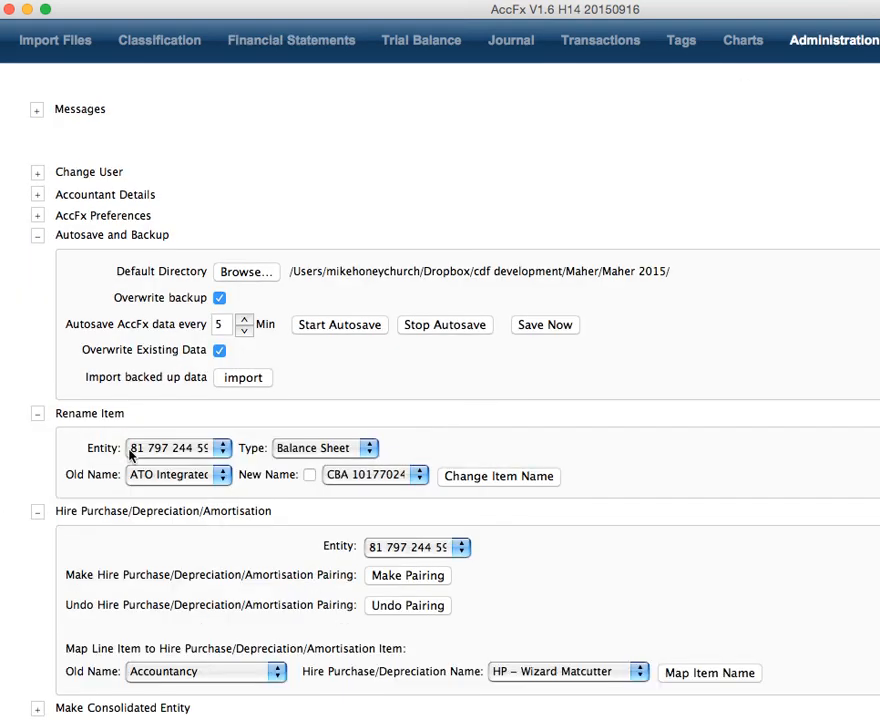
{"action": "left_click", "coordinate": [214, 476]}
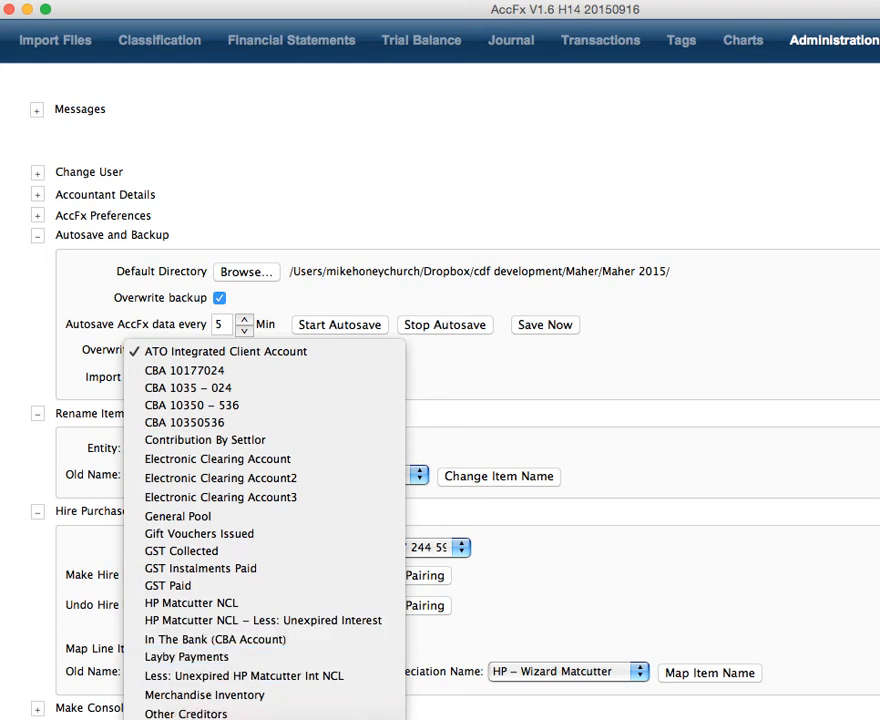
{"action": "left_click", "coordinate": [224, 678]}
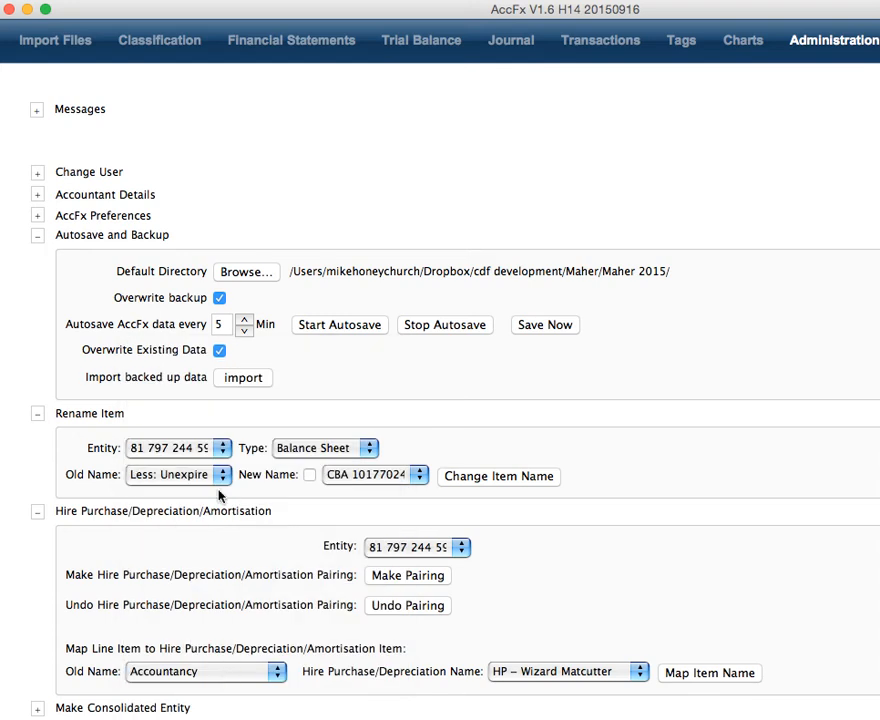
{"action": "left_click", "coordinate": [410, 475]}
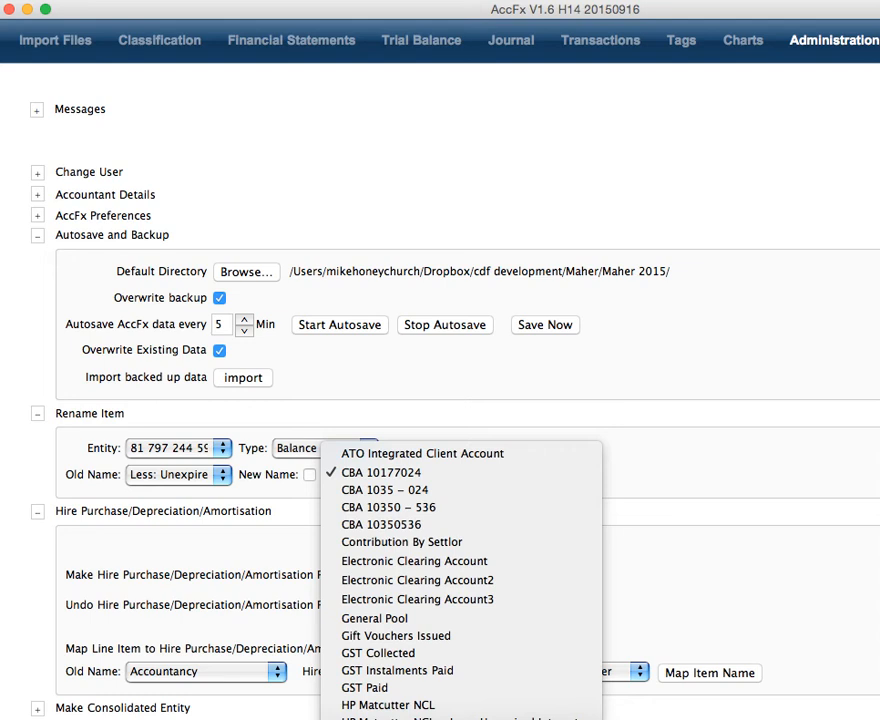
{"action": "left_click", "coordinate": [460, 716]}
{"action": "left_click", "coordinate": [534, 479]}
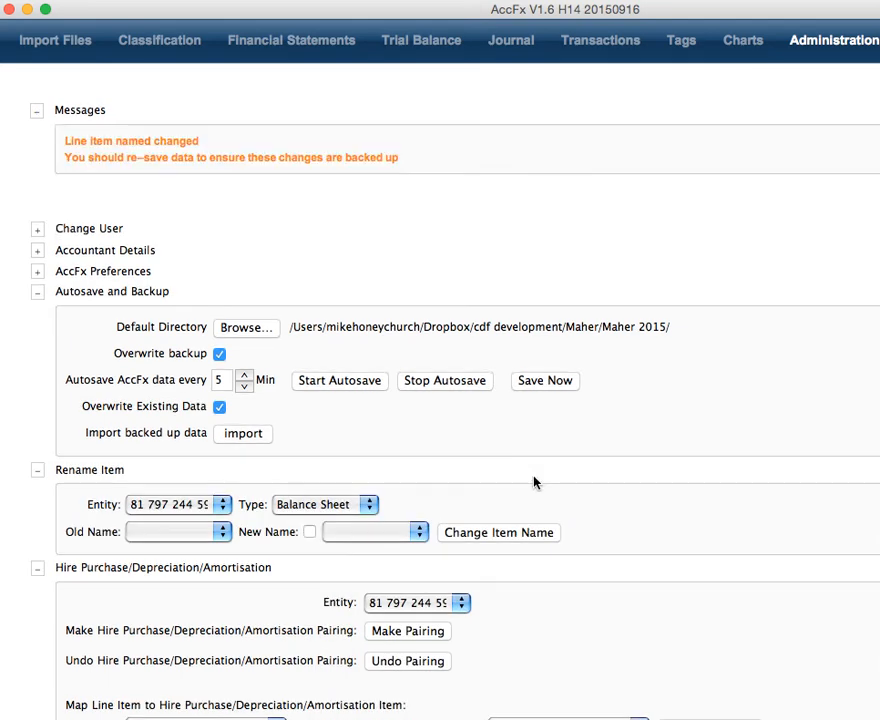
{"action": "left_click", "coordinate": [294, 42]}
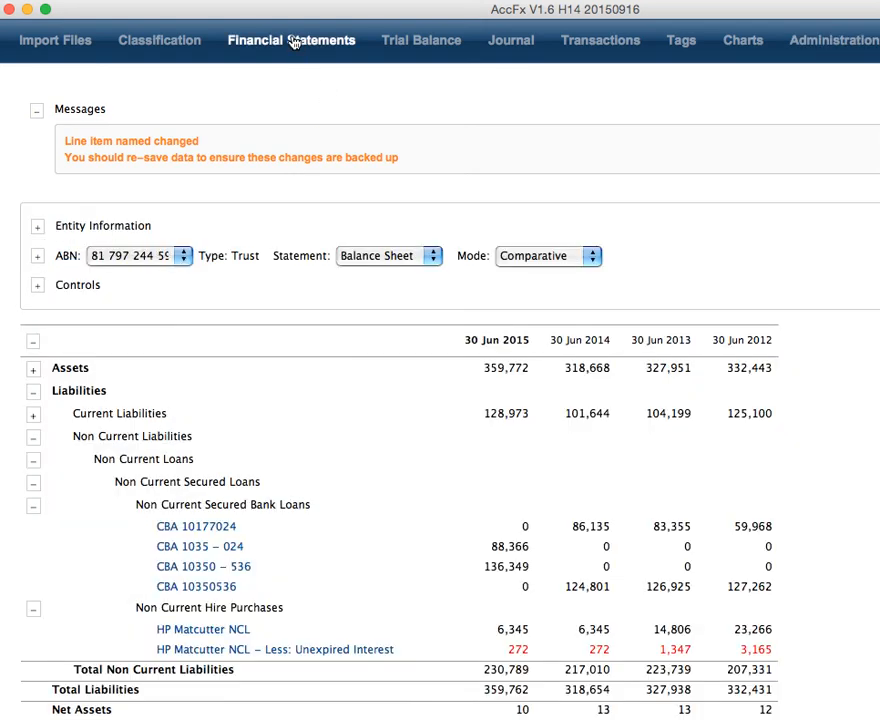
Make a hire purchase pairing of capital item HP Matcutter NCL with "HP Matcutter NCL – Less: Unexpired Interest"
{"action": "scroll", "coordinate": [390, 692], "scroll_direction": "down", "scroll_amount": 2}
{"action": "left_click", "coordinate": [225, 590]}
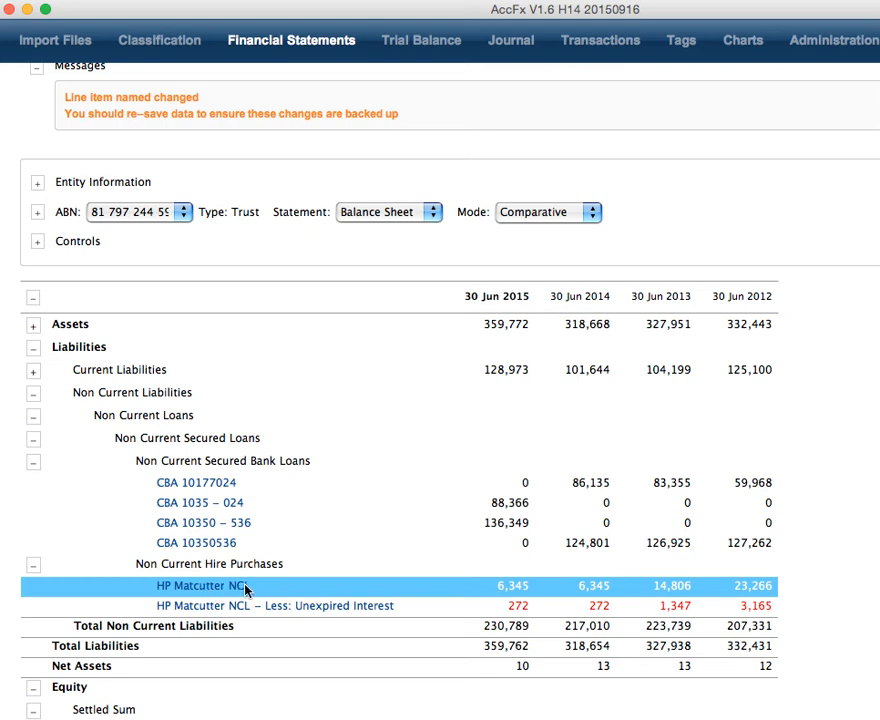
{"action": "left_click", "coordinate": [242, 608]}
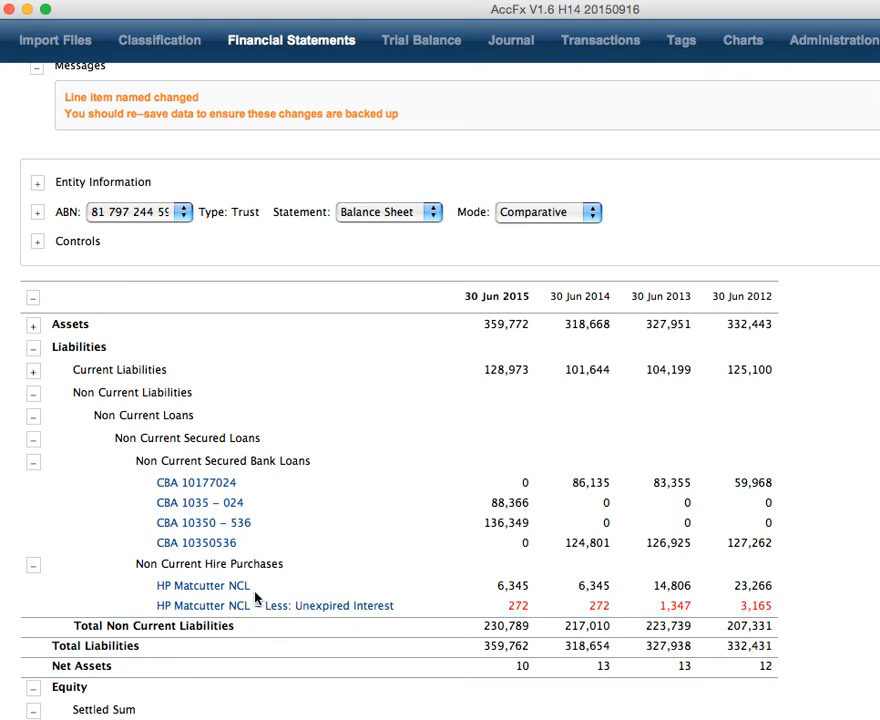
{"action": "left_click", "coordinate": [828, 45]}
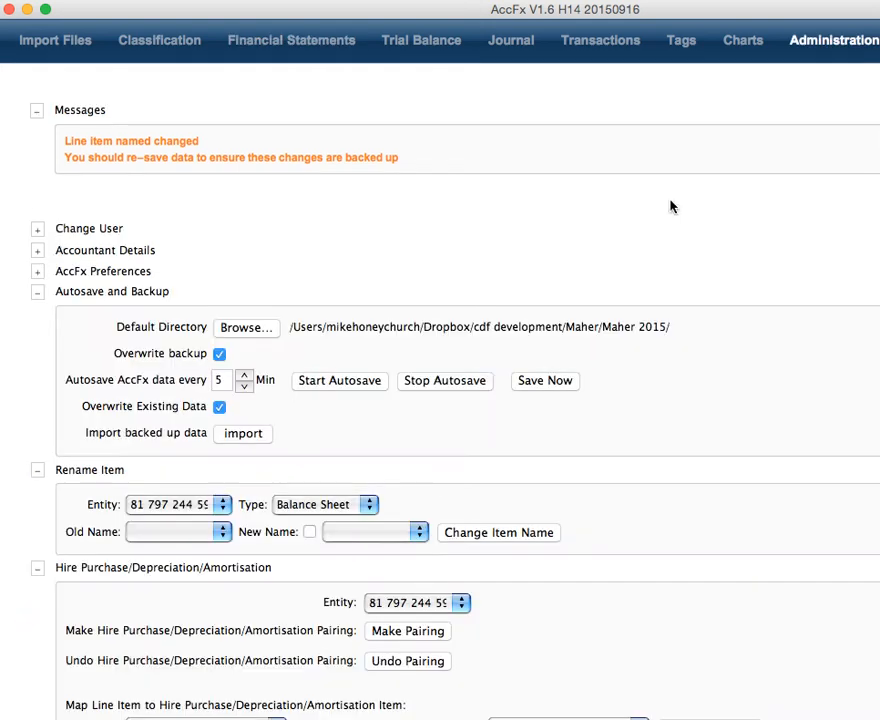
{"action": "left_click", "coordinate": [410, 631]}
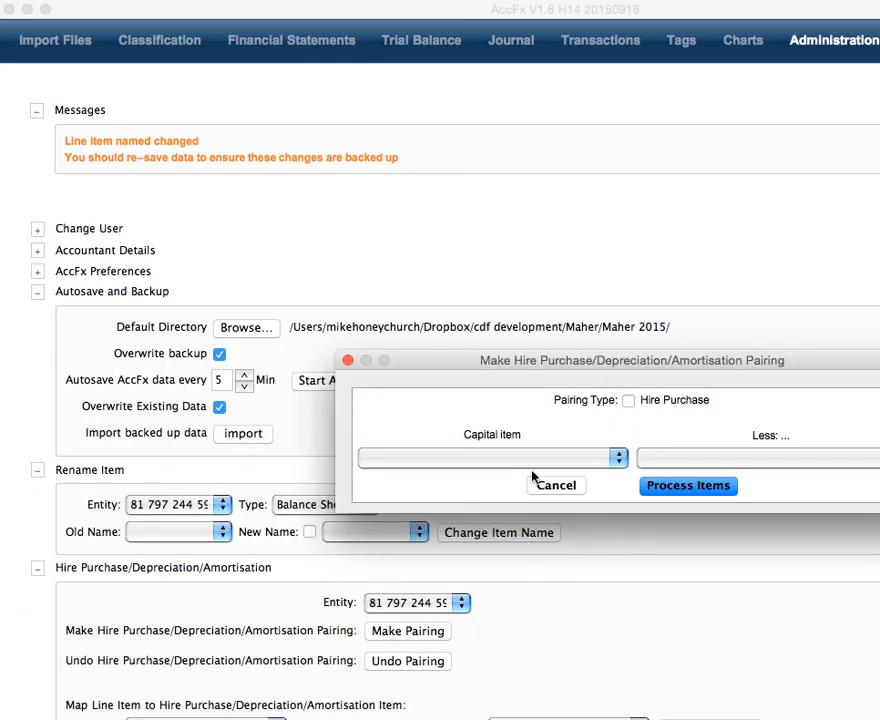
{"action": "left_click_drag", "start_coordinate": [525, 360], "coordinate": [391, 346]}
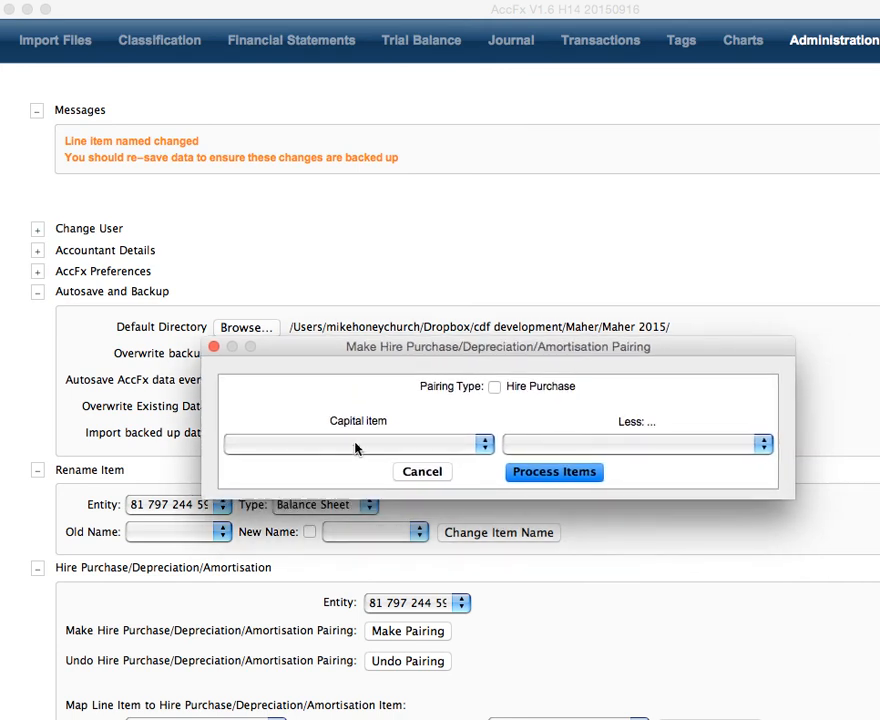
{"action": "left_click", "coordinate": [359, 452]}
{"action": "left_click", "coordinate": [365, 464]}
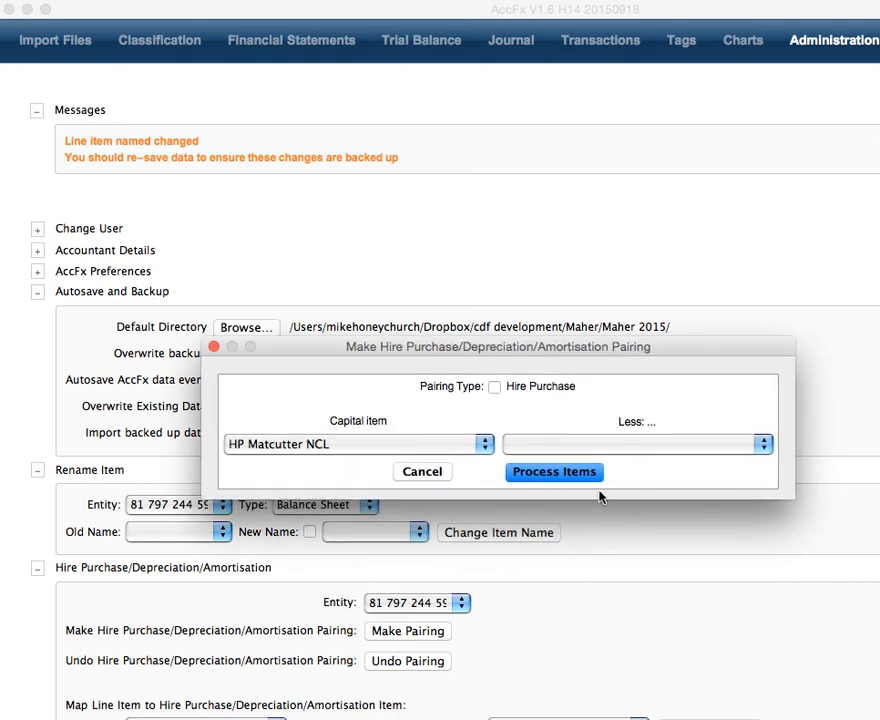
{"action": "left_click", "coordinate": [583, 450]}
{"action": "left_click", "coordinate": [583, 450]}
{"action": "left_click", "coordinate": [560, 473]}
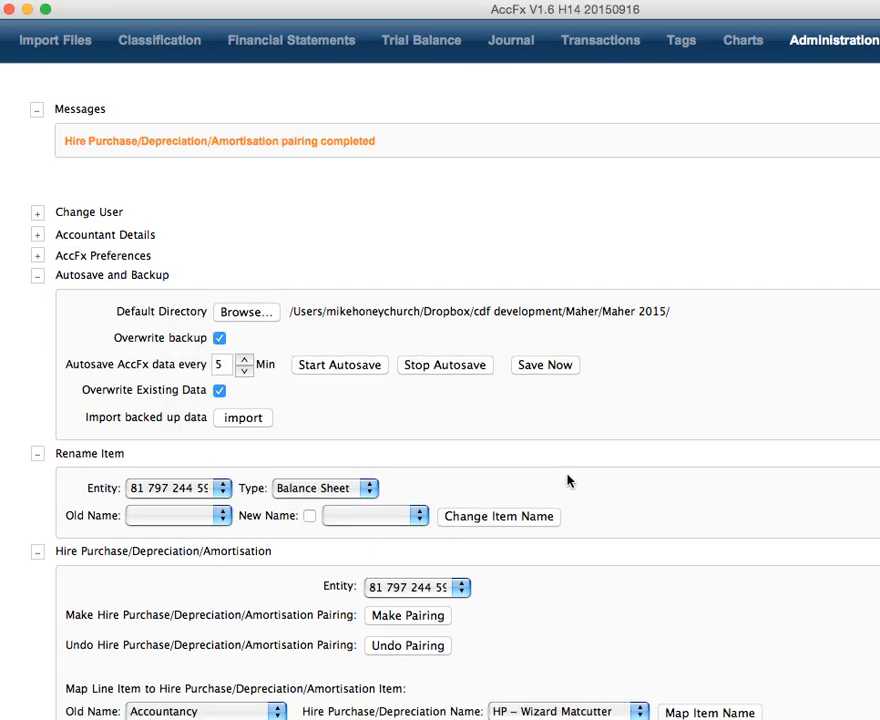
Review the paired HP Matcutter items in the comparative balance sheet, collapsing and re-expanding their net group under Non Current Hire Purchases
{"action": "left_click", "coordinate": [318, 44]}
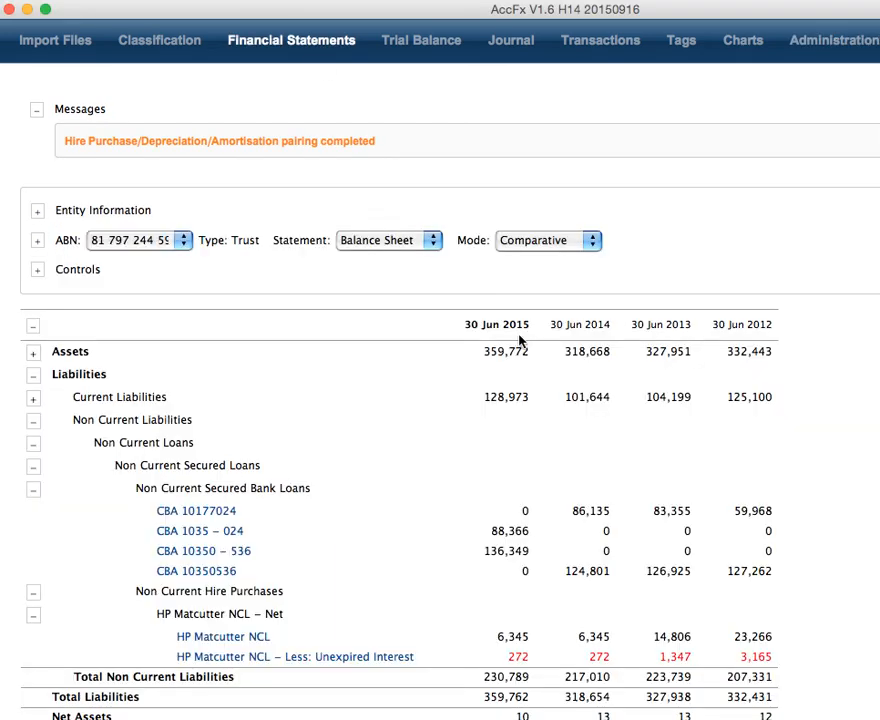
{"action": "scroll", "coordinate": [465, 341], "scroll_direction": "down", "scroll_amount": 3}
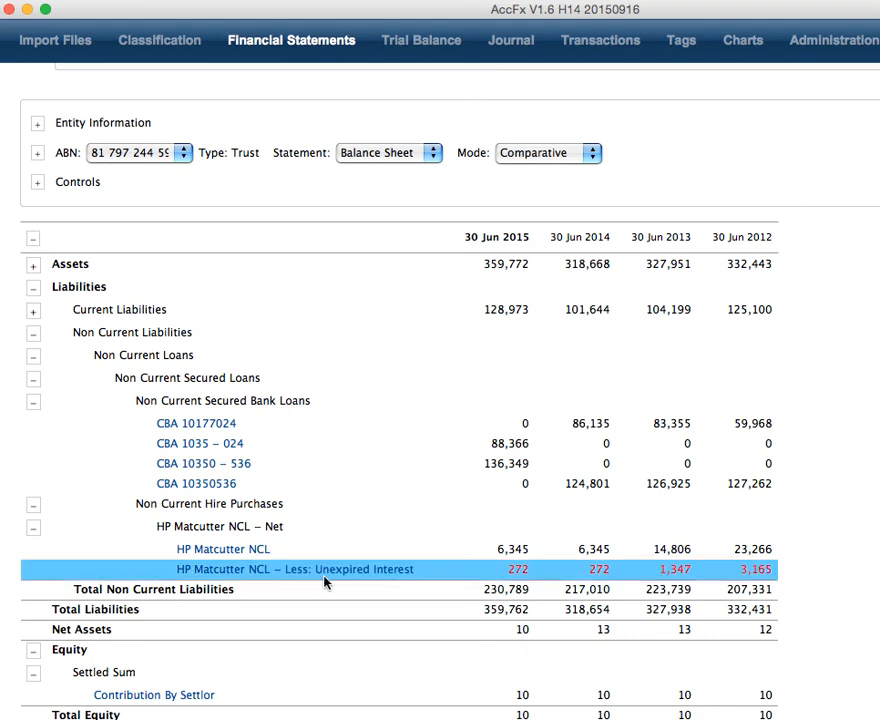
{"action": "left_click", "coordinate": [211, 554]}
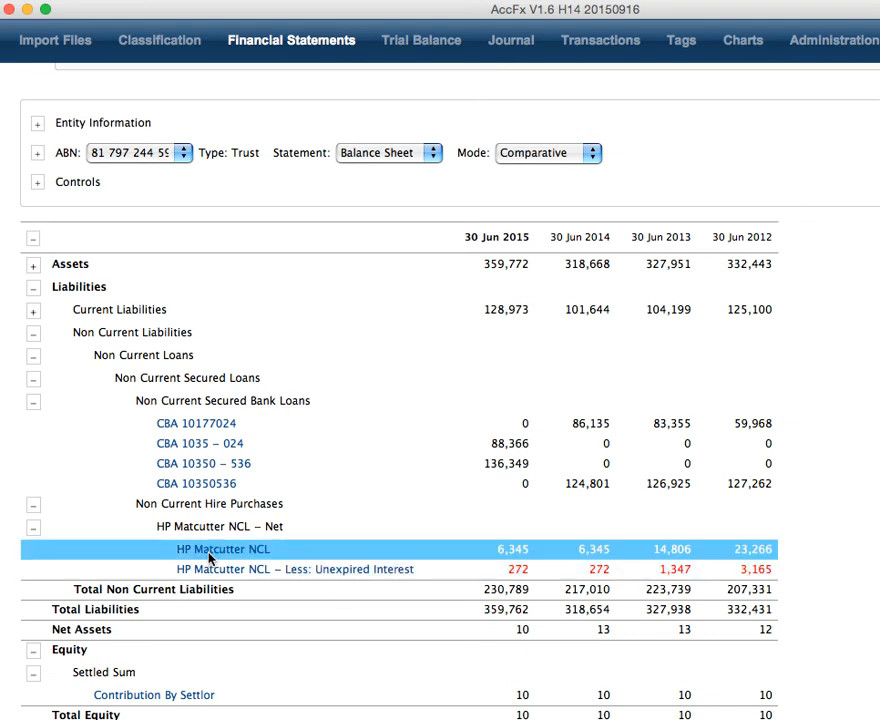
{"action": "left_click", "coordinate": [65, 530]}
{"action": "left_click", "coordinate": [33, 528]}
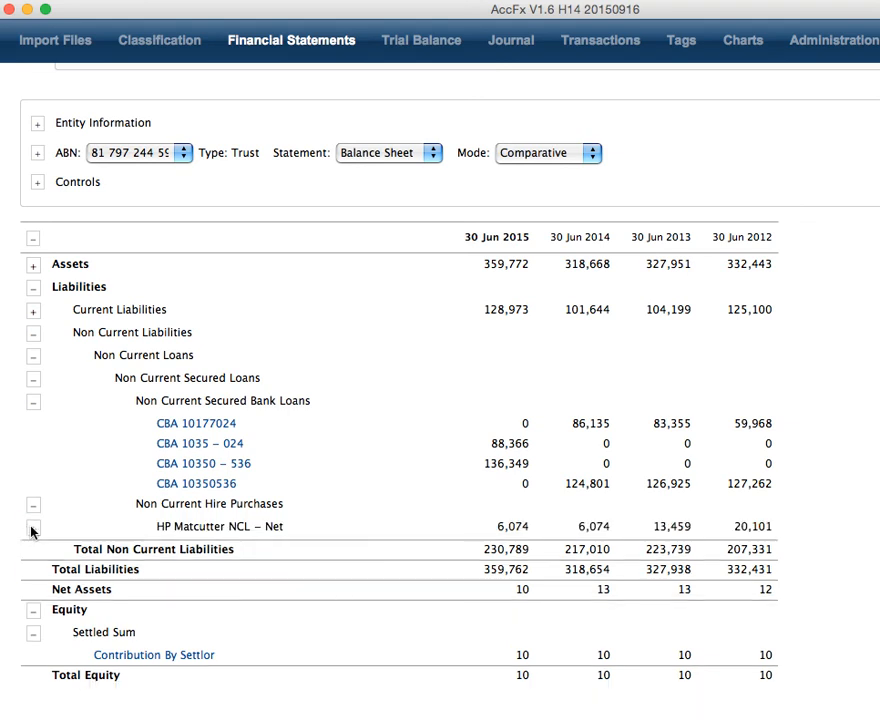
{"action": "left_click", "coordinate": [33, 529]}
{"action": "left_click", "coordinate": [33, 529]}
{"action": "left_click", "coordinate": [33, 529]}
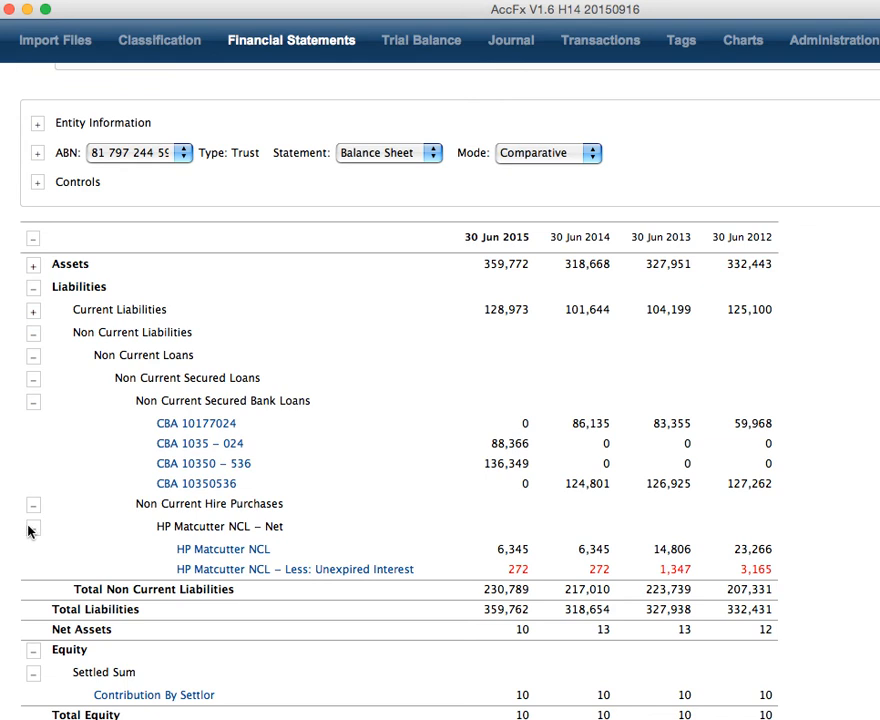
{"action": "left_click", "coordinate": [177, 551]}
Switch to BS2015.xml in the text editor, examine the field names of the two HP Matcutter items, and return to the AccFx balance sheet
{"action": "key", "text": "super+Tab"}
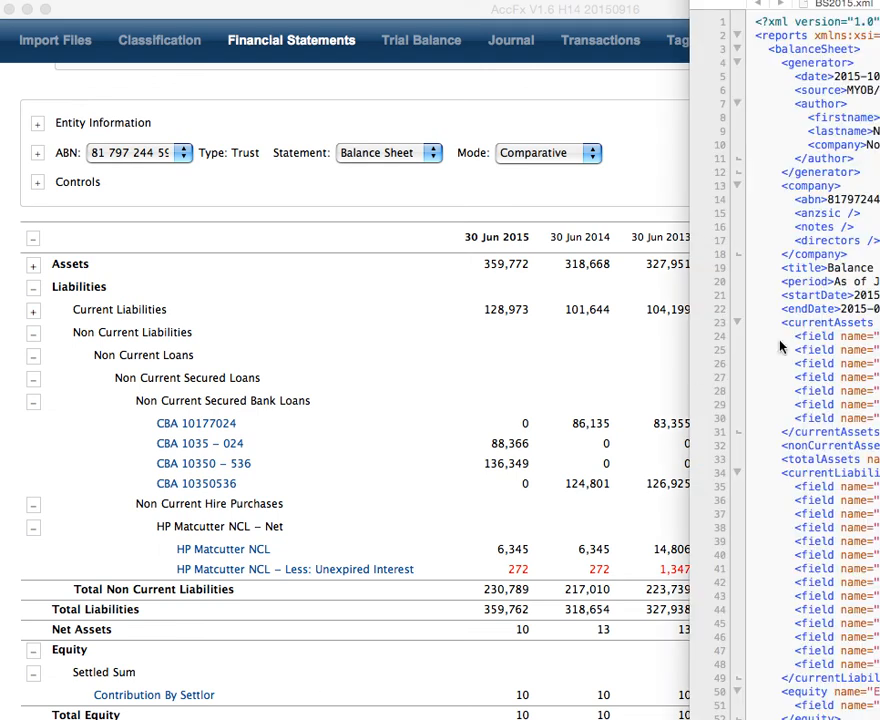
{"action": "left_click_drag", "start_coordinate": [850, 2], "coordinate": [195, 2]}
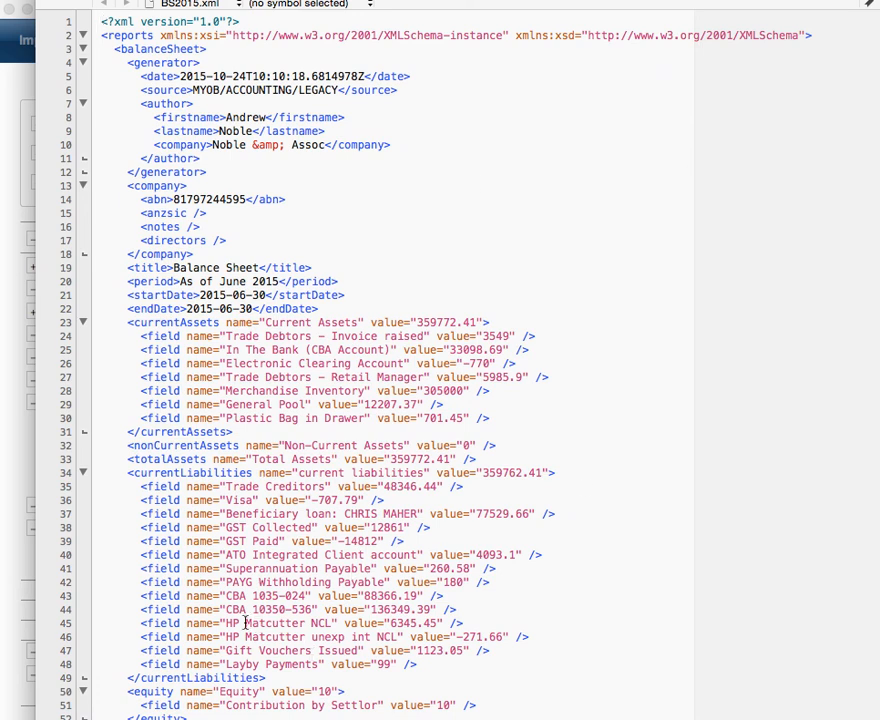
{"action": "left_click_drag", "start_coordinate": [214, 622], "coordinate": [340, 620]}
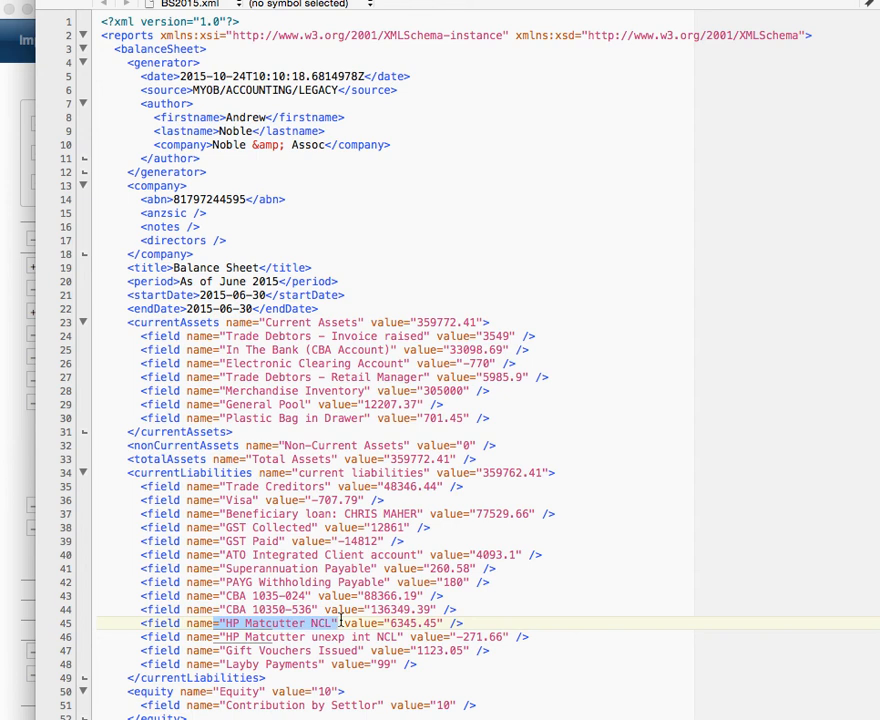
{"action": "left_click_drag", "start_coordinate": [430, 1], "coordinate": [782, 1]}
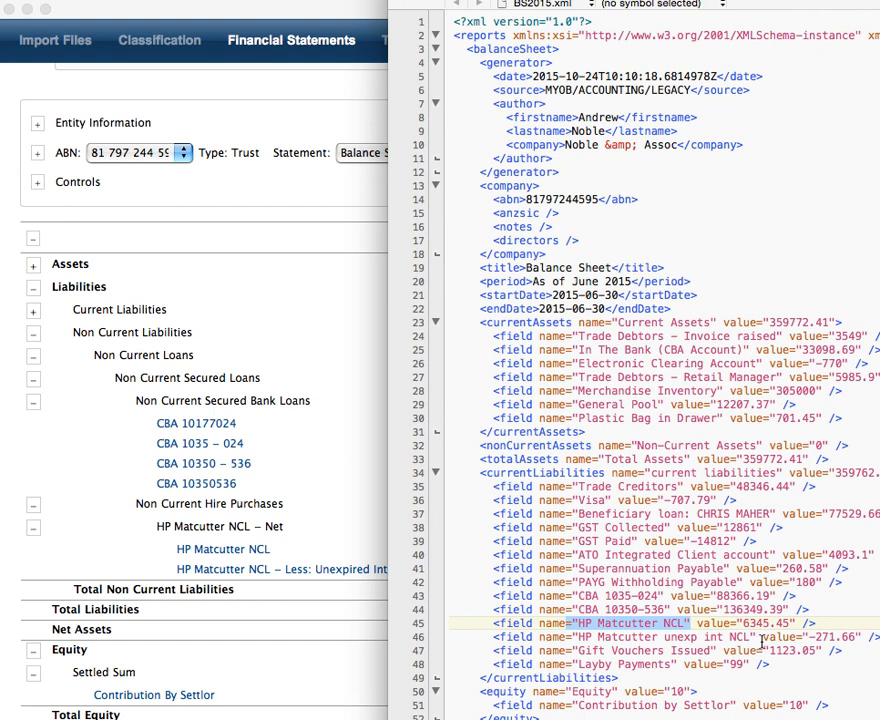
{"action": "left_click_drag", "start_coordinate": [755, 637], "coordinate": [566, 637]}
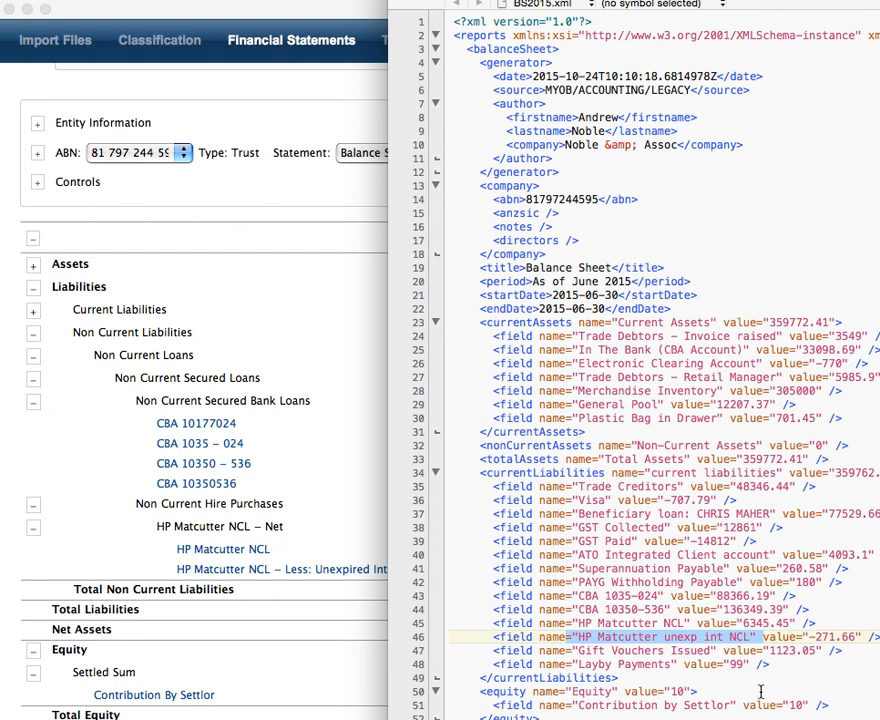
{"action": "left_click", "coordinate": [680, 626]}
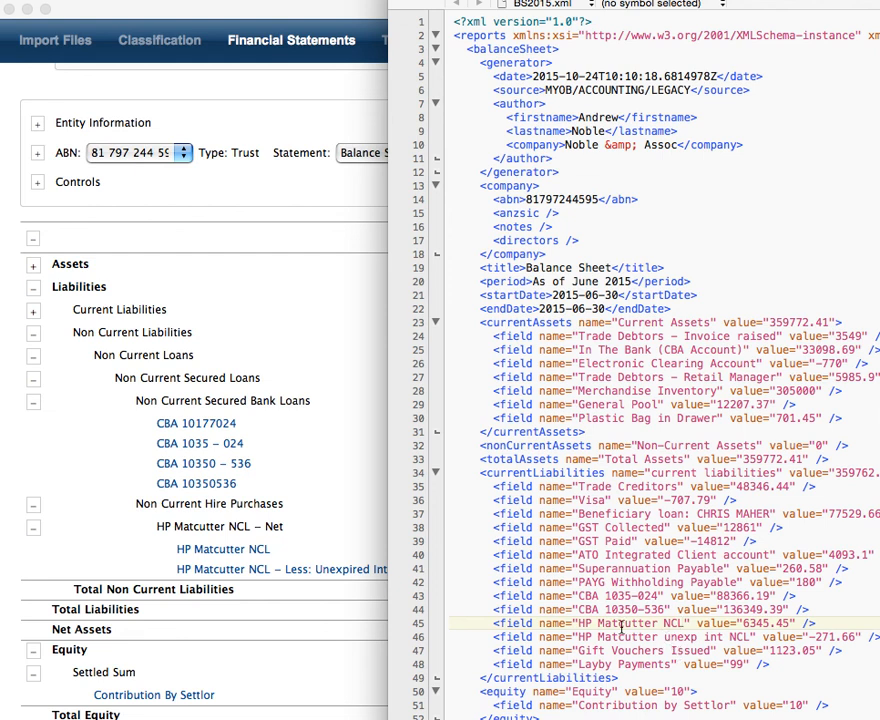
{"action": "left_click", "coordinate": [664, 625]}
{"action": "left_click", "coordinate": [293, 505]}
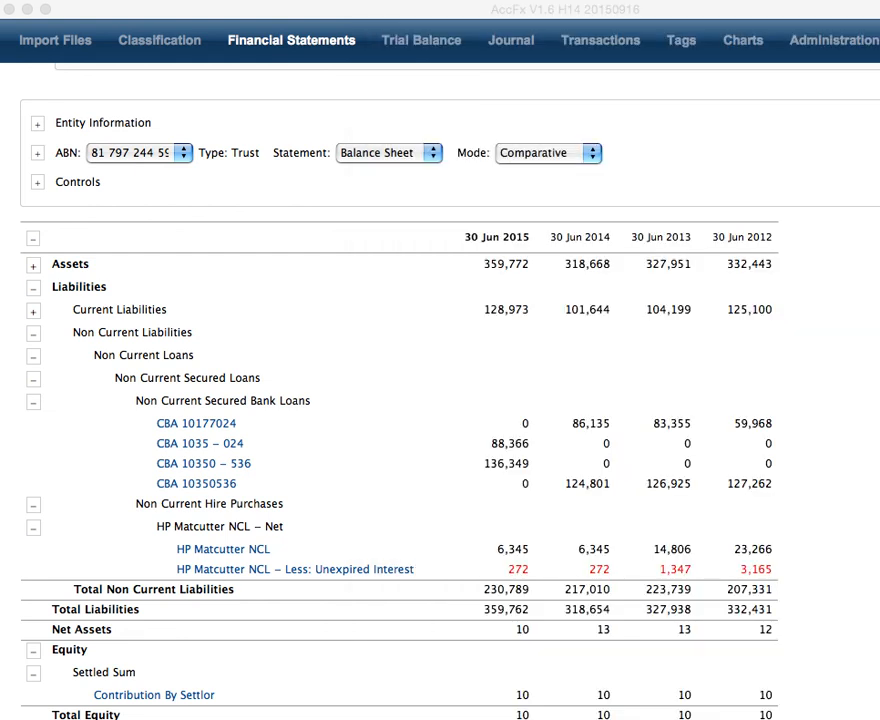